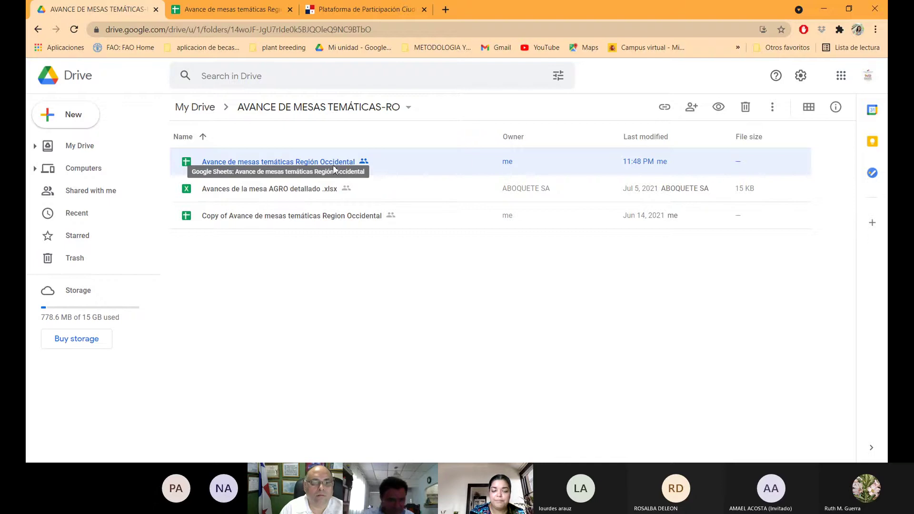
# Open the Avance de mesas temáticas Región Occidental spreadsheet and look over its regional and national progress table
pyautogui.doubleClick(295, 167)
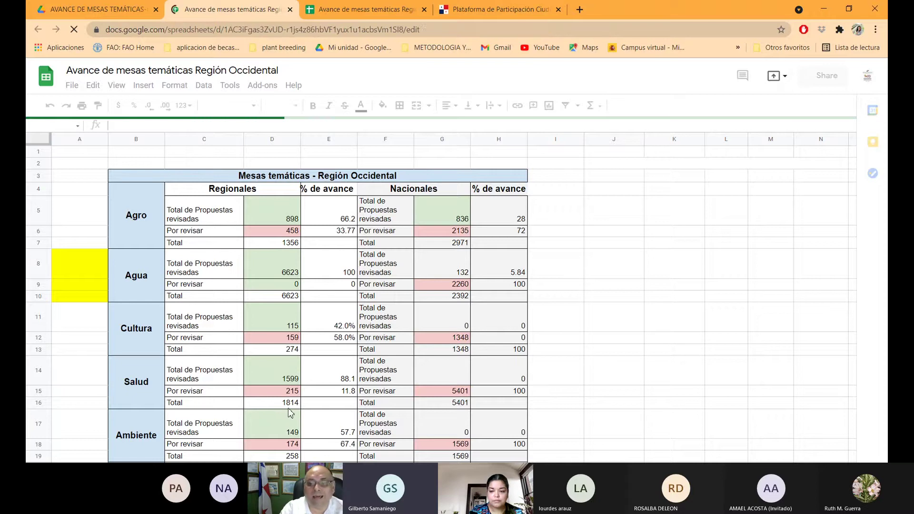
pyautogui.scroll(-5, 290, 412)
pyautogui.scroll(-6, 291, 414)
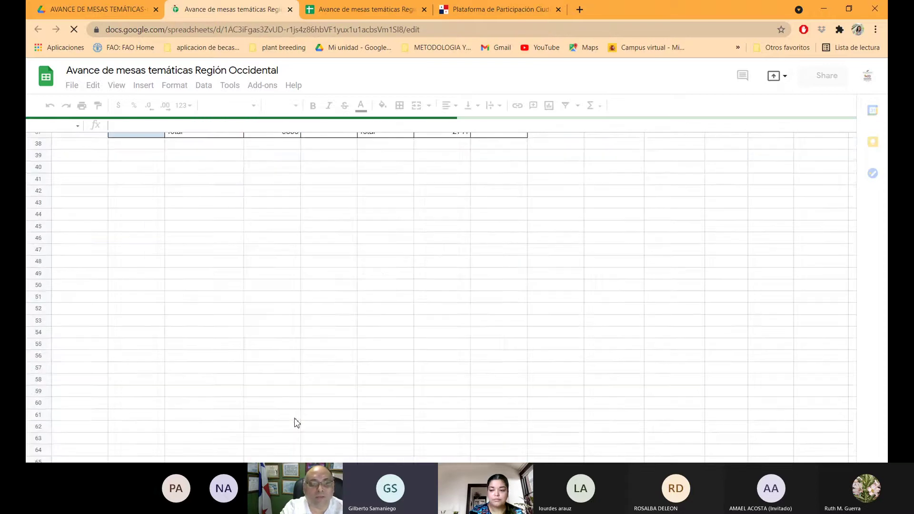
pyautogui.scroll(-3, 298, 423)
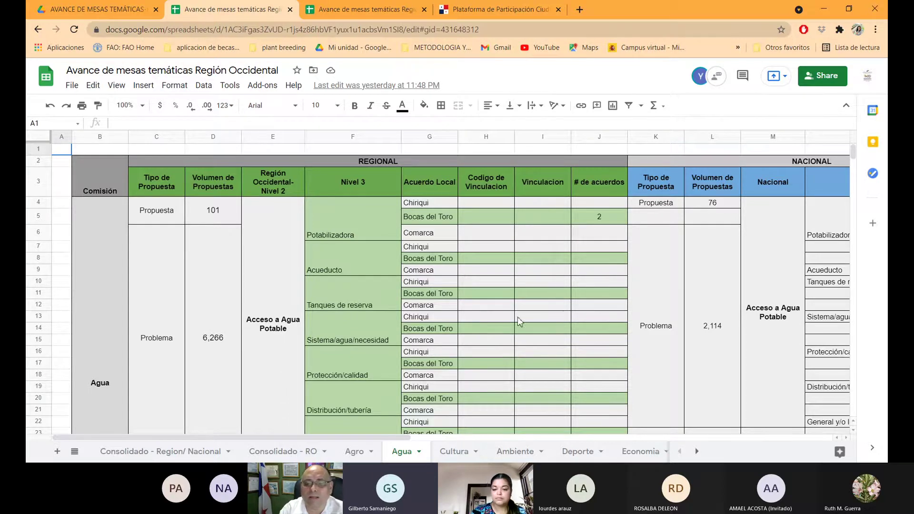
# View the Deporte sheet's regional and national proposals, and return to the Agua sheet
pyautogui.click(697, 452)
pyautogui.click(697, 452)
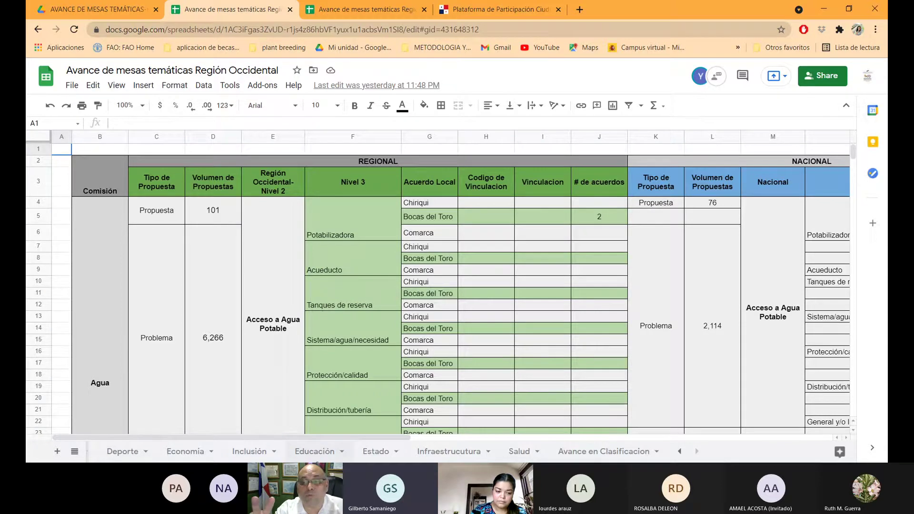
pyautogui.click(123, 457)
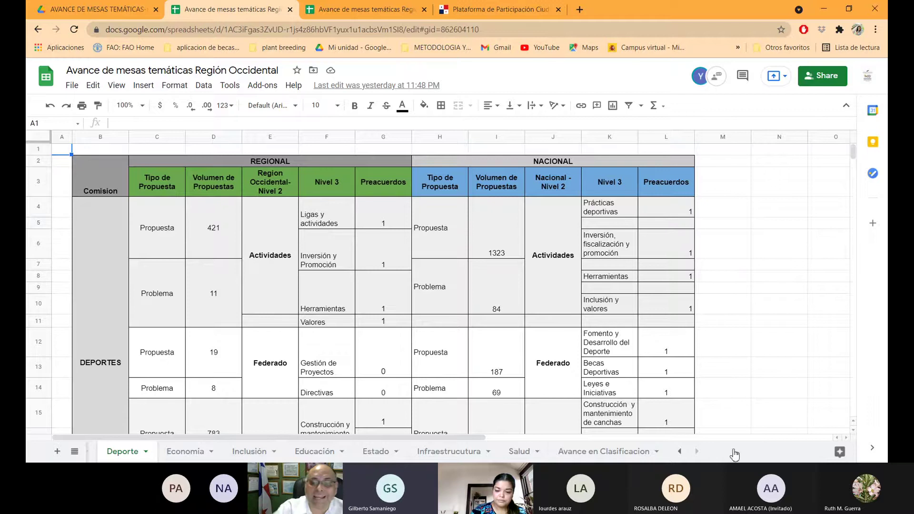
pyautogui.click(679, 452)
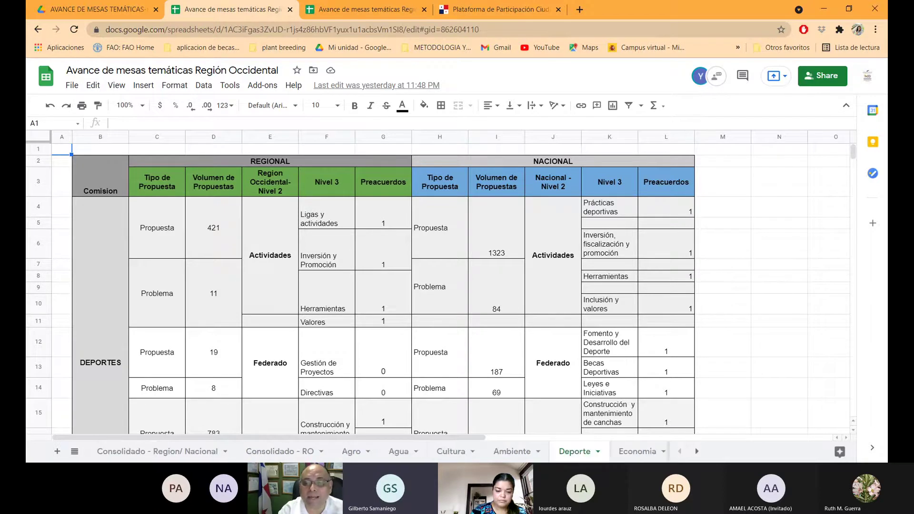
pyautogui.click(411, 452)
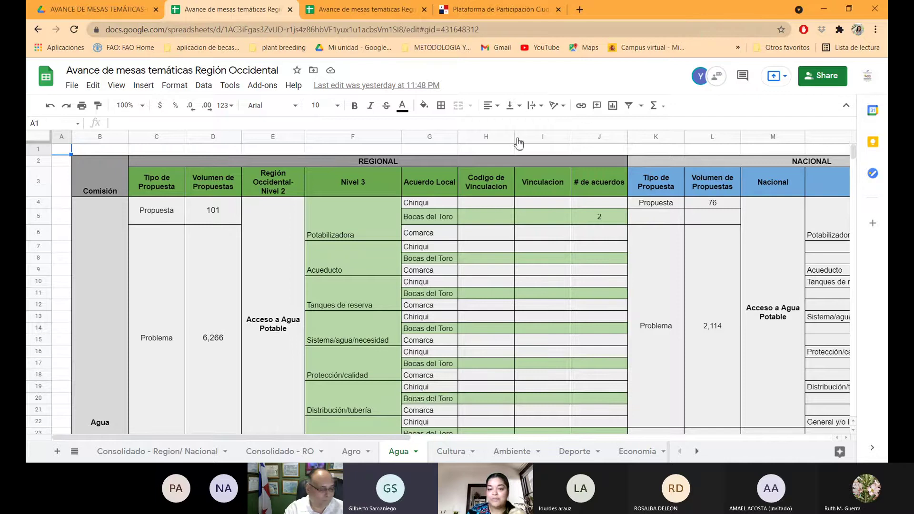
# Examine the Agua sheet's water access, service continuity and sanitation categories, with their Nivel 3 topics and local agreement rows
pyautogui.scroll(-1, 341, 334)
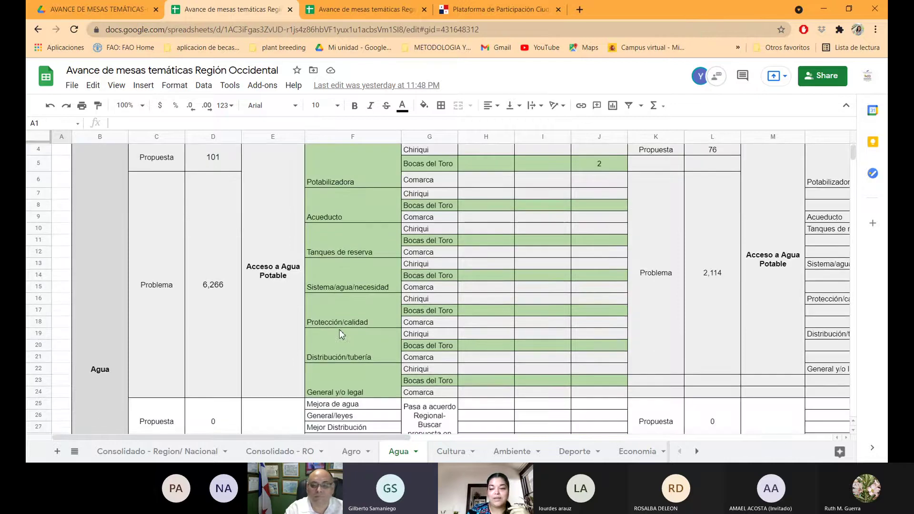
pyautogui.scroll(1, 341, 334)
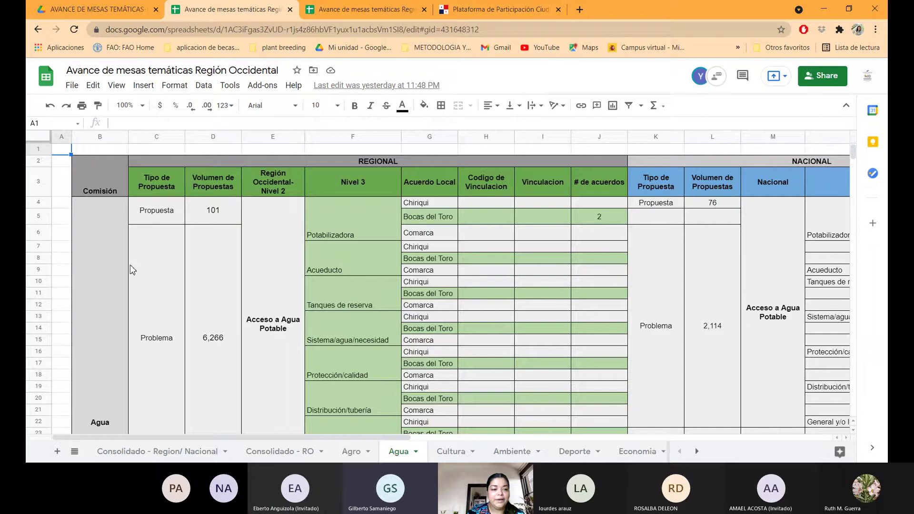
pyautogui.scroll(-1, 221, 280)
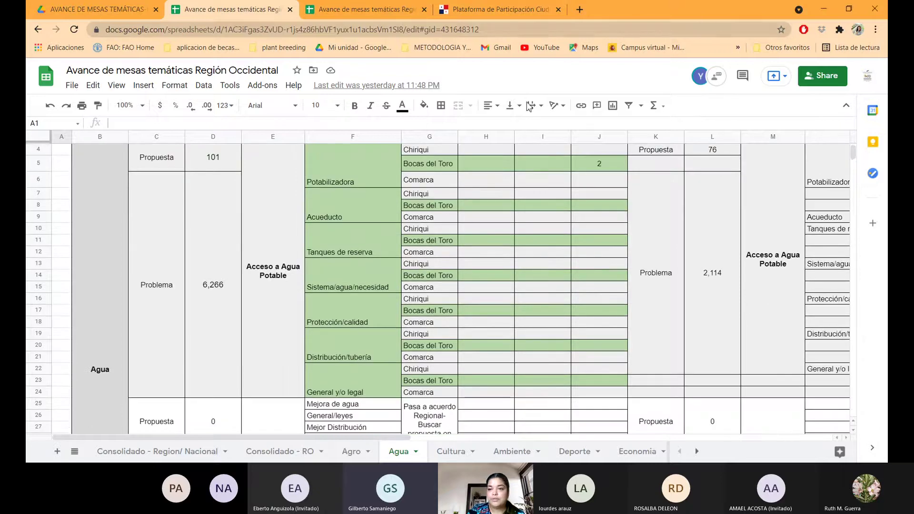
pyautogui.scroll(-1, 301, 268)
pyautogui.scroll(-1, 281, 269)
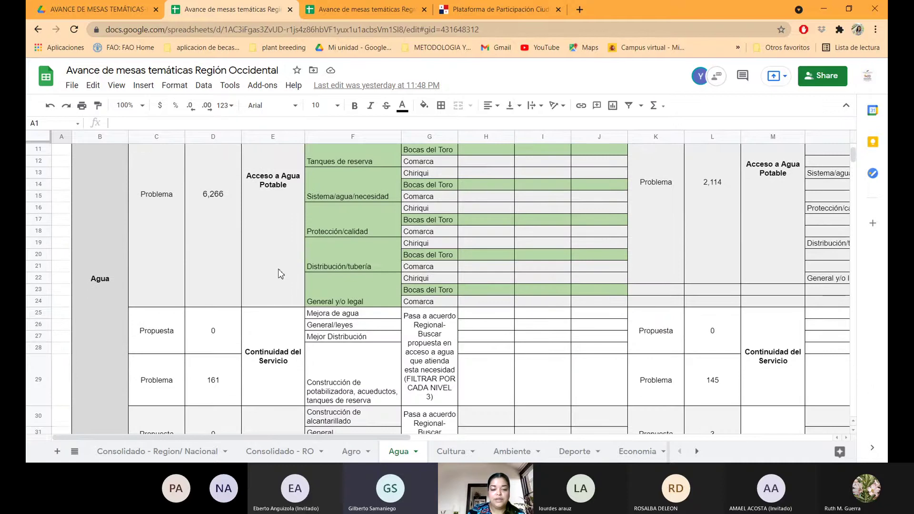
pyautogui.scroll(-1, 281, 274)
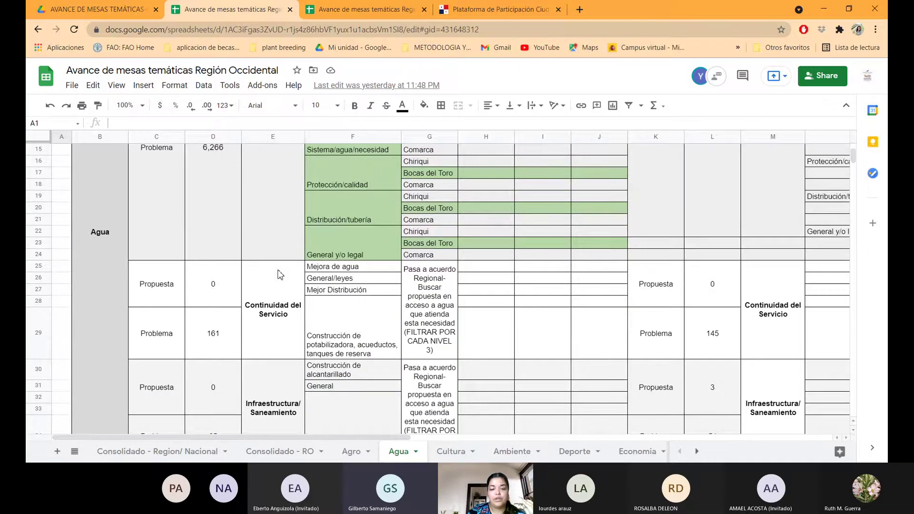
pyautogui.scroll(-1, 261, 322)
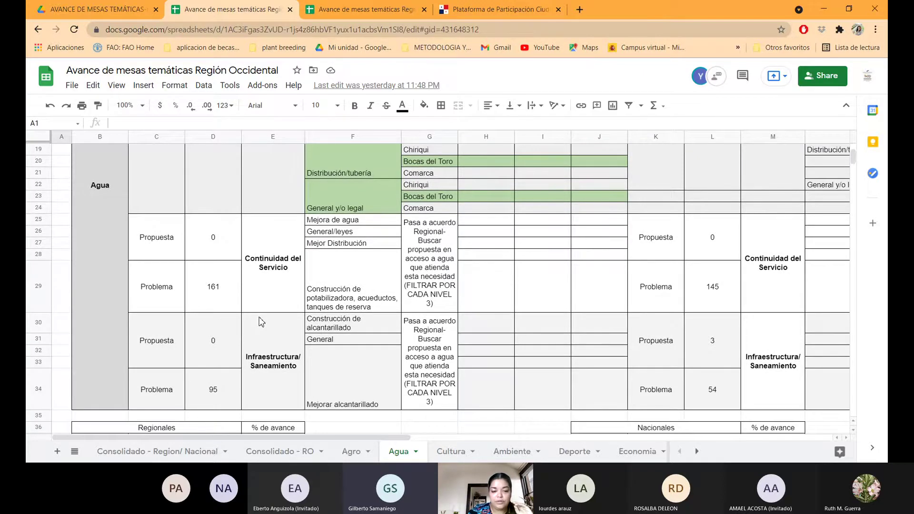
pyautogui.scroll(5, 259, 338)
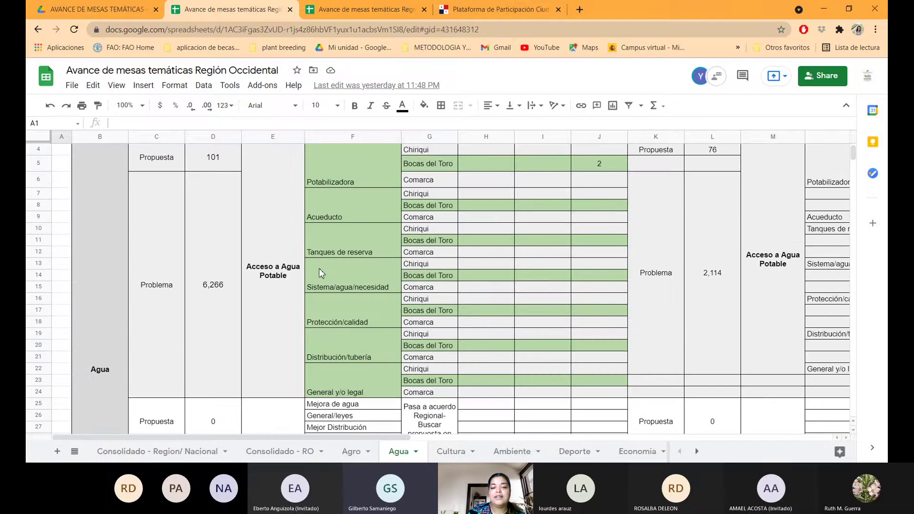
pyautogui.scroll(2, 320, 274)
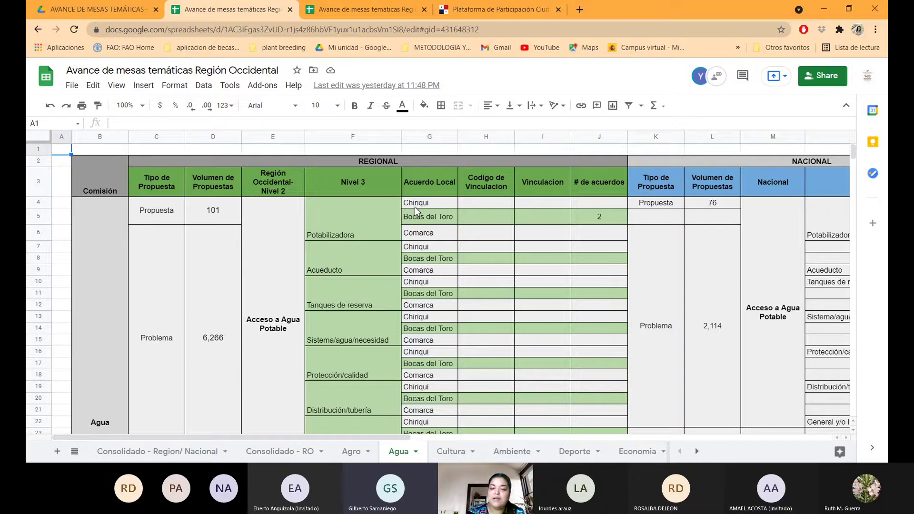
pyautogui.click(485, 237)
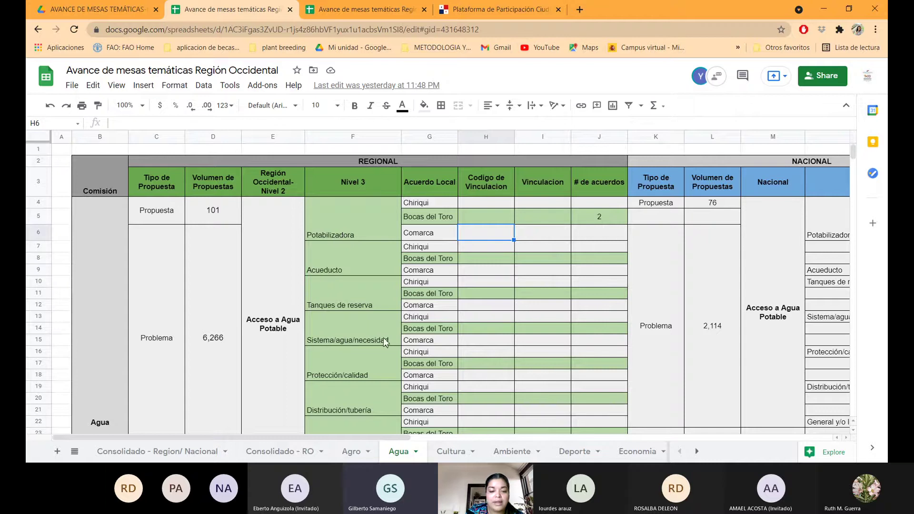
pyautogui.scroll(-1, 349, 343)
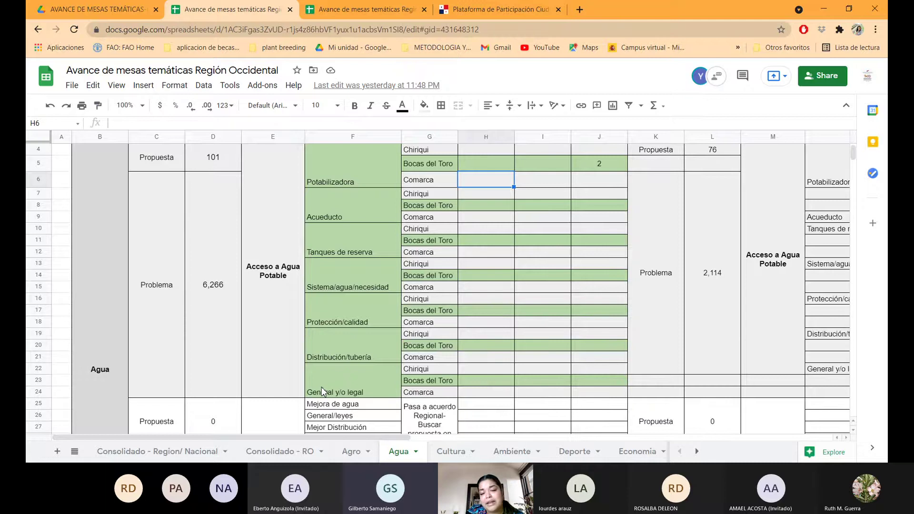
# Clear the province names from the Acuerdo Local cells G4:G24 on the Agua sheet
pyautogui.scroll(2, 324, 387)
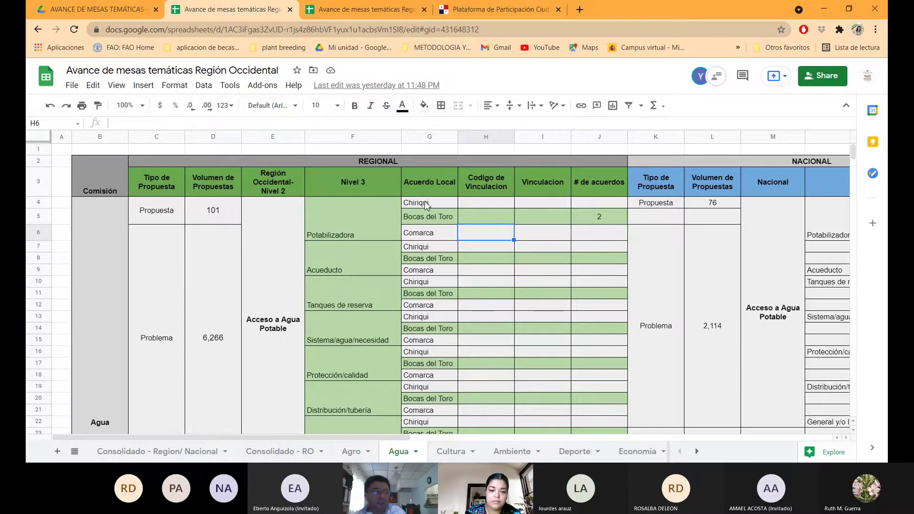
pyautogui.moveTo(428, 204)
pyautogui.mouseDown()
pyautogui.moveTo(430, 431)
pyautogui.moveTo(430, 205)
pyautogui.mouseUp()
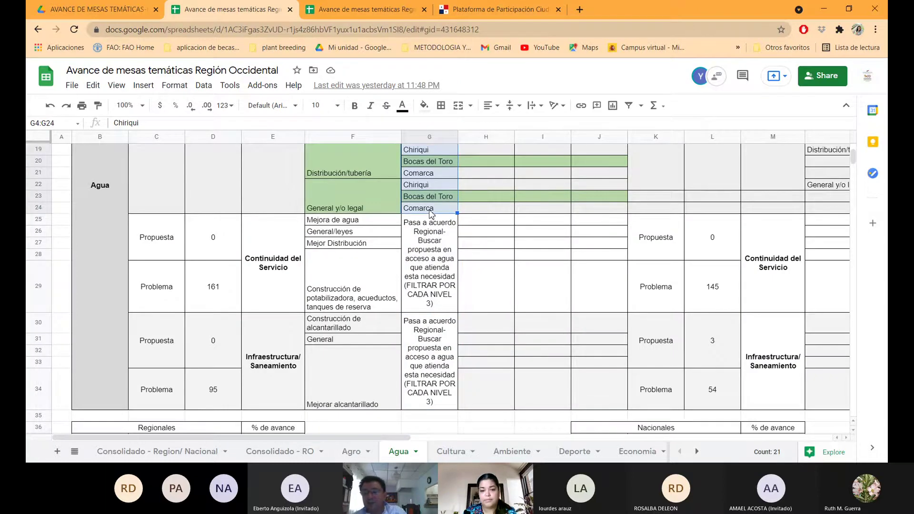
pyautogui.press('Delete')
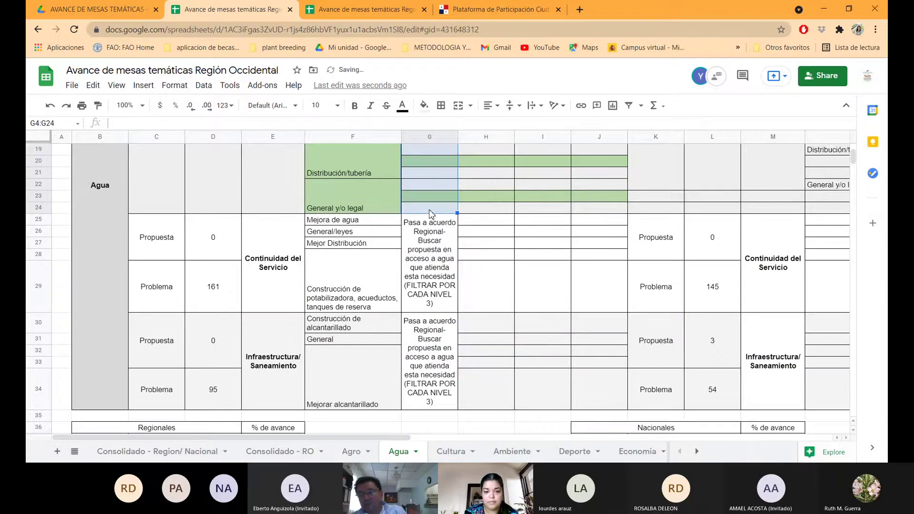
# Merge the emptied Acuerdo Local cells into three blocks: G4:G12, G13:G18 and G19:G24
pyautogui.scroll(3, 430, 214)
pyautogui.scroll(3, 430, 215)
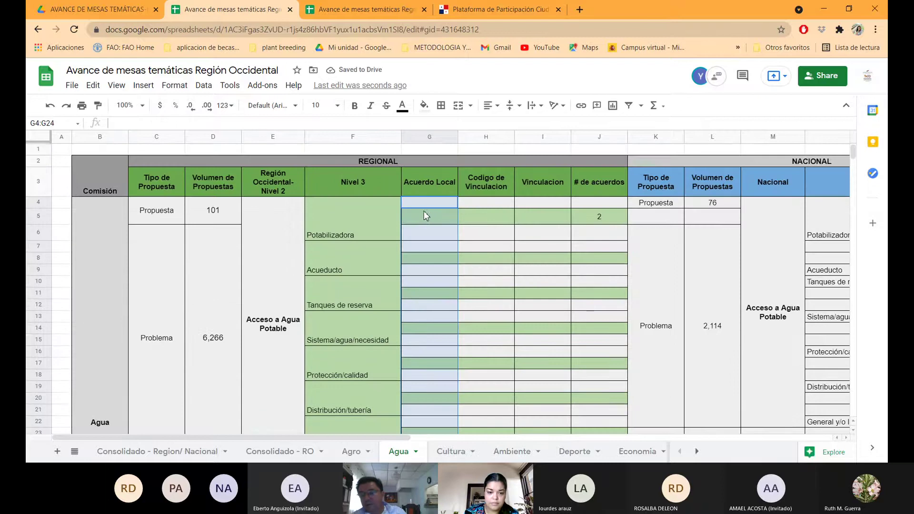
pyautogui.moveTo(421, 205); pyautogui.dragTo(424, 310)
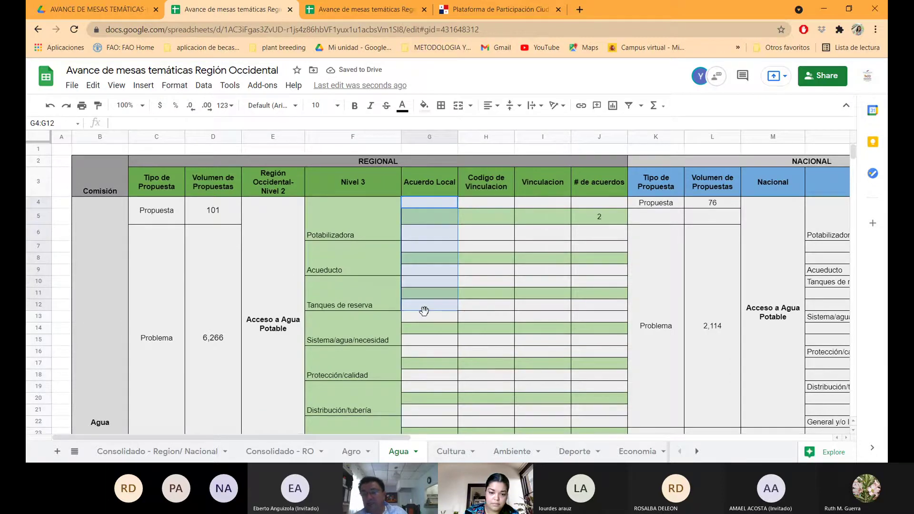
pyautogui.click(458, 105)
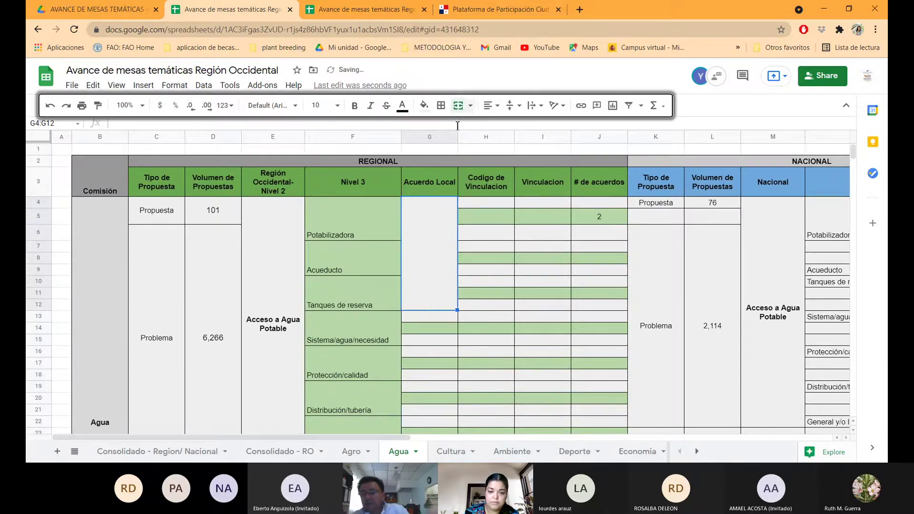
pyautogui.scroll(-1, 436, 291)
pyautogui.moveTo(432, 265); pyautogui.dragTo(436, 329)
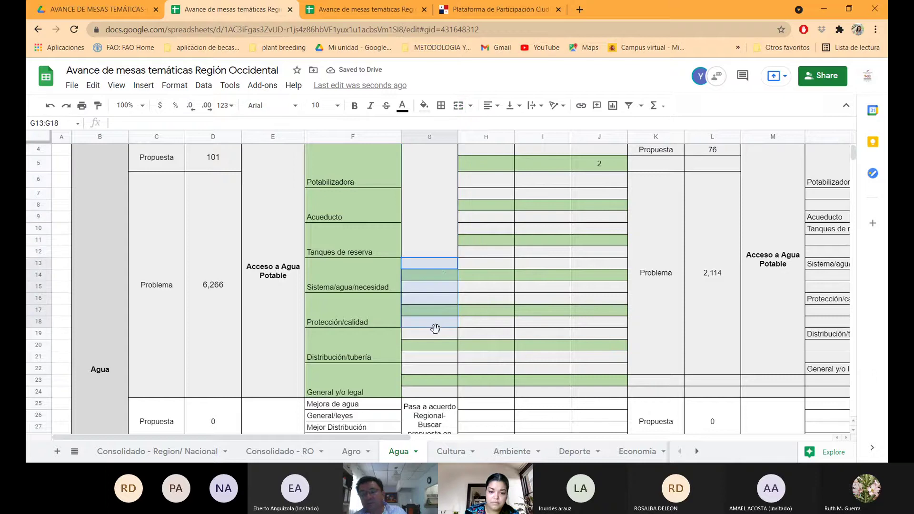
pyautogui.click(460, 105)
pyautogui.moveTo(431, 333); pyautogui.dragTo(431, 392)
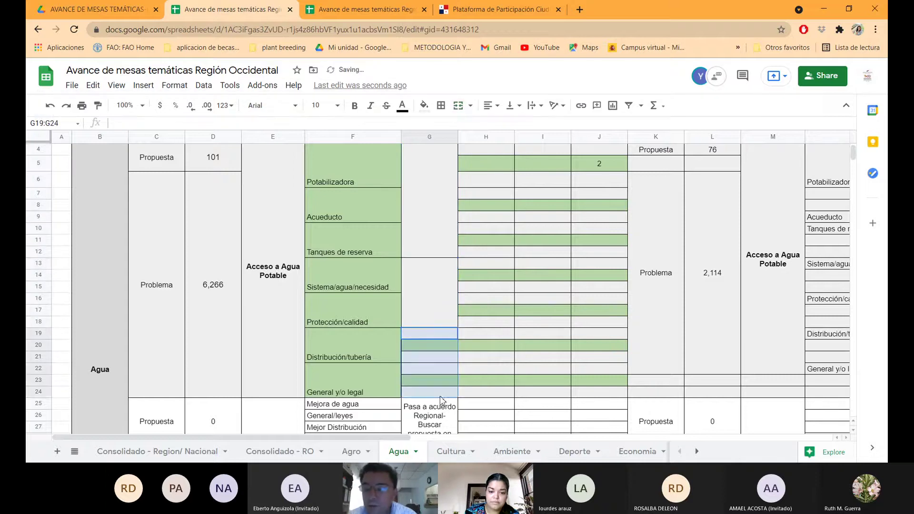
pyautogui.click(460, 105)
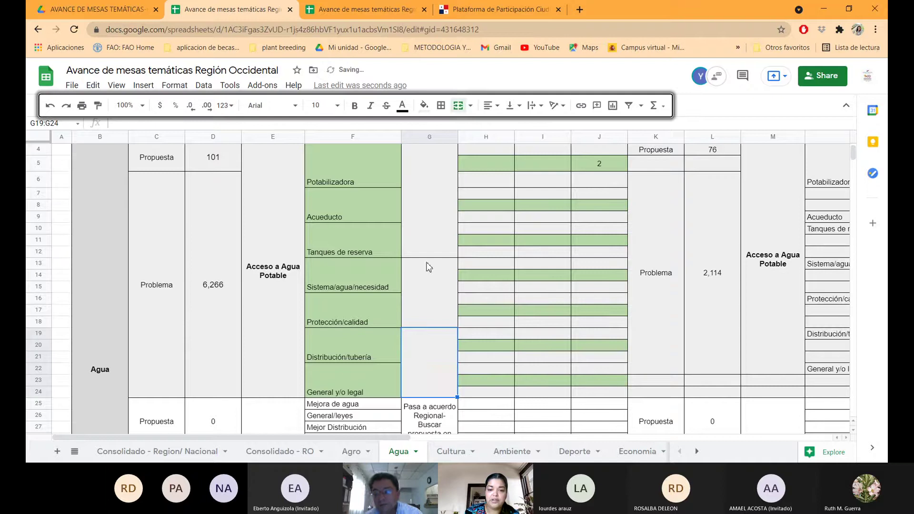
# Enter Comarca in the merged Acuerdo Local cell G4:G12 and Bocas del Toro in G13:G18
pyautogui.click(429, 213)
pyautogui.write('Comar')
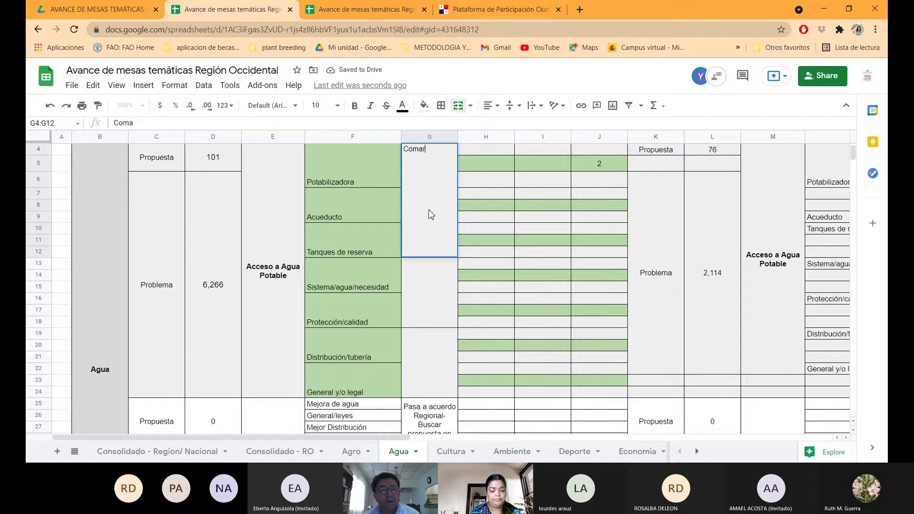
pyautogui.write('ca')
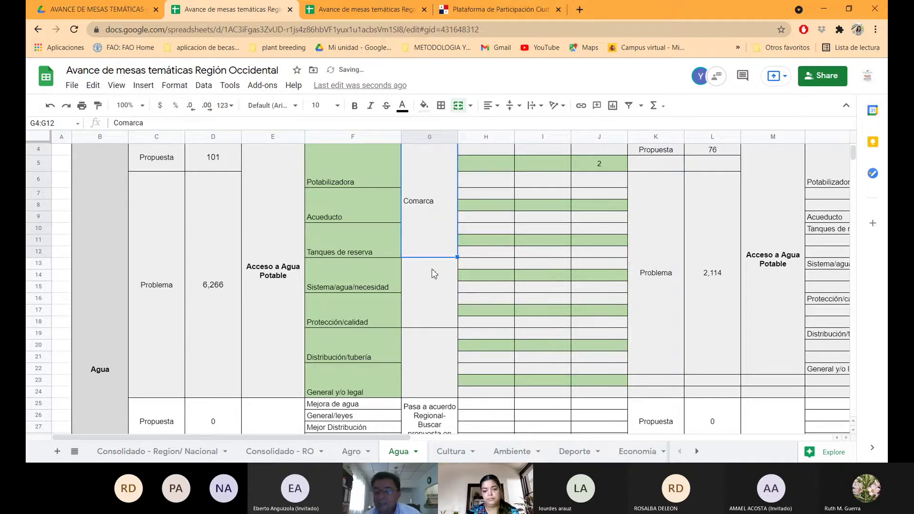
pyautogui.click(430, 296)
pyautogui.write('Bocas')
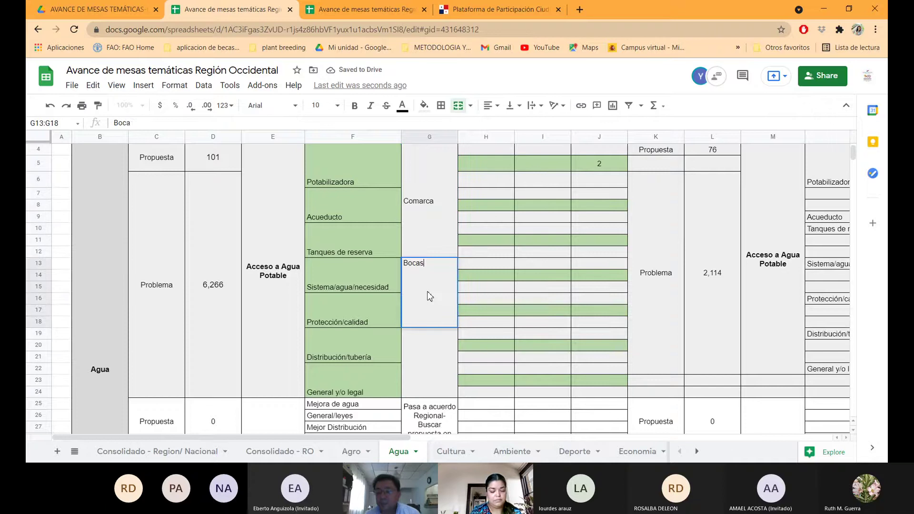
pyautogui.write(' del T')
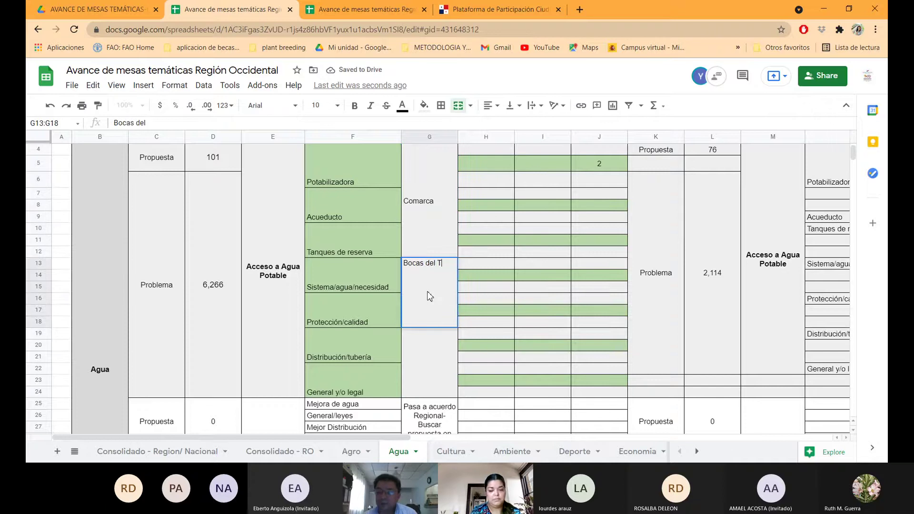
pyautogui.write('oro')
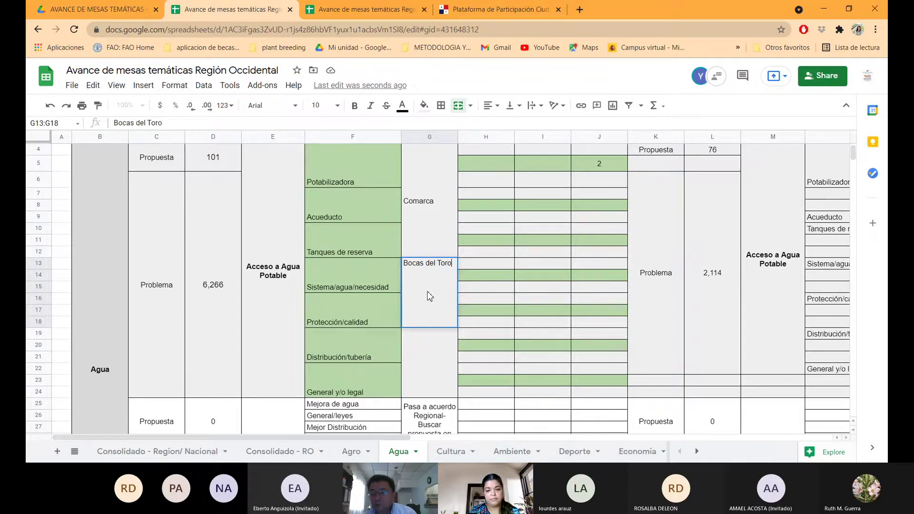
pyautogui.press('Return')
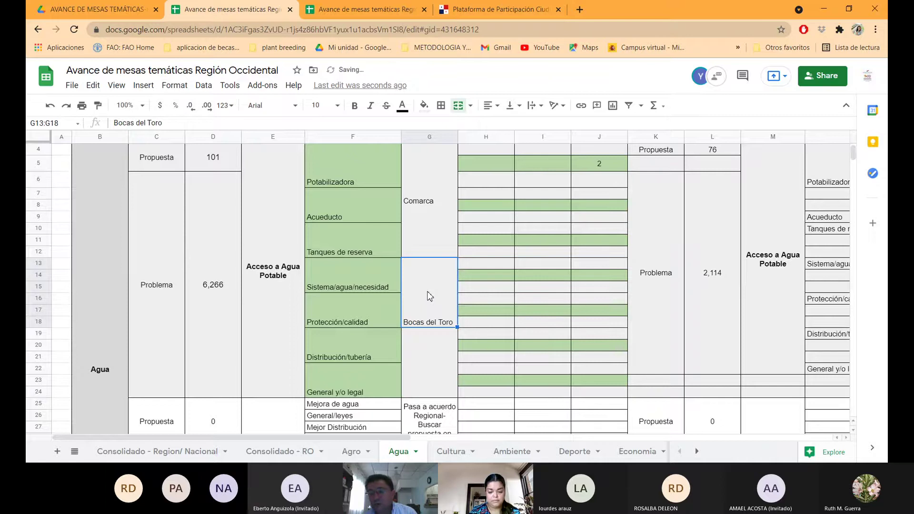
# Enter Chiriqui in the last merged Acuerdo Local cell, G19:G24
pyautogui.press('Down')
pyautogui.write('C')
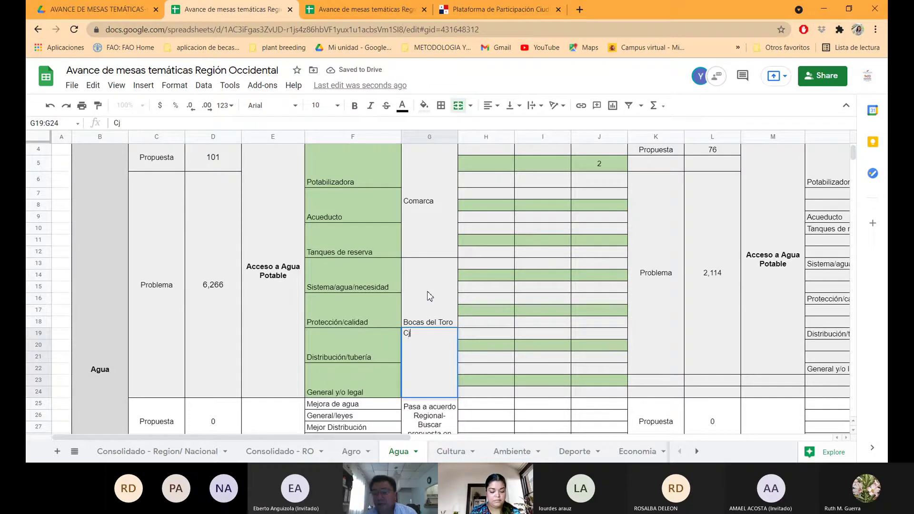
pyautogui.write('hiriqui')
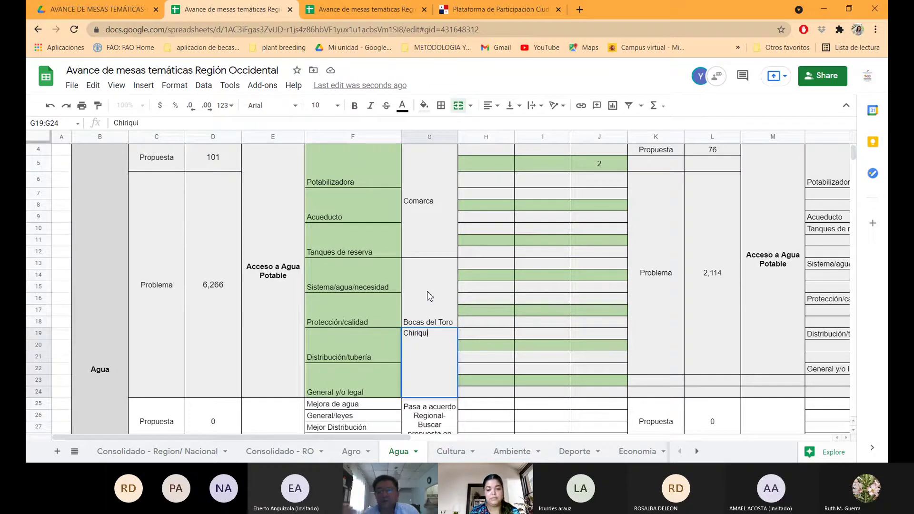
pyautogui.press('Return')
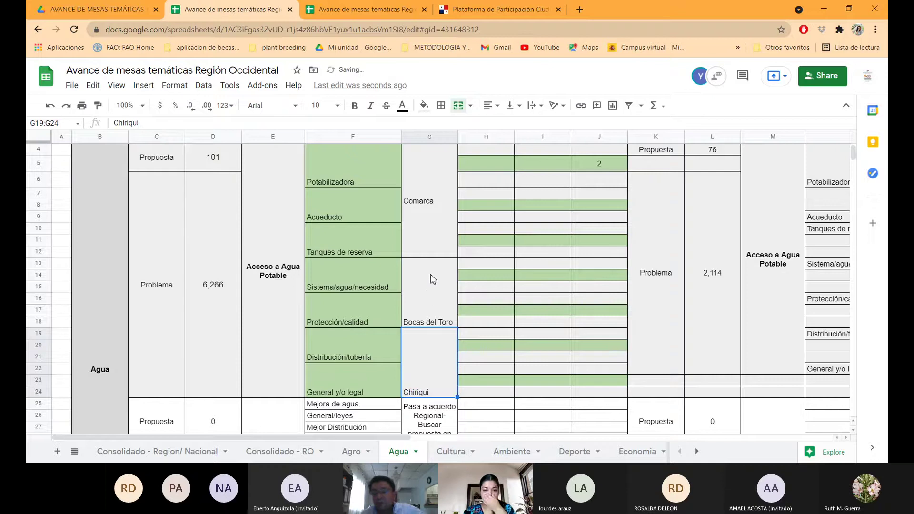
# Align the Acuerdo Local blocks in G4:G24 vertically to the middle and make their text bold
pyautogui.moveTo(438, 227); pyautogui.dragTo(431, 339)
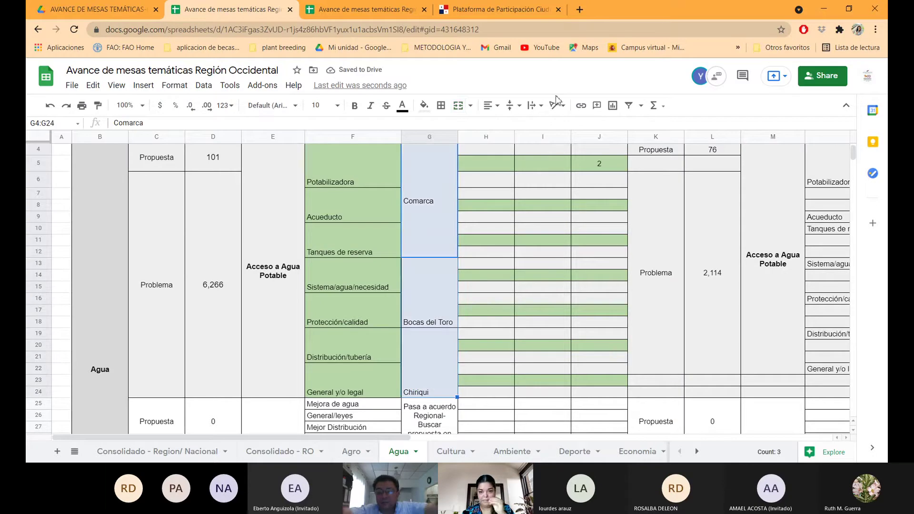
pyautogui.click(509, 107)
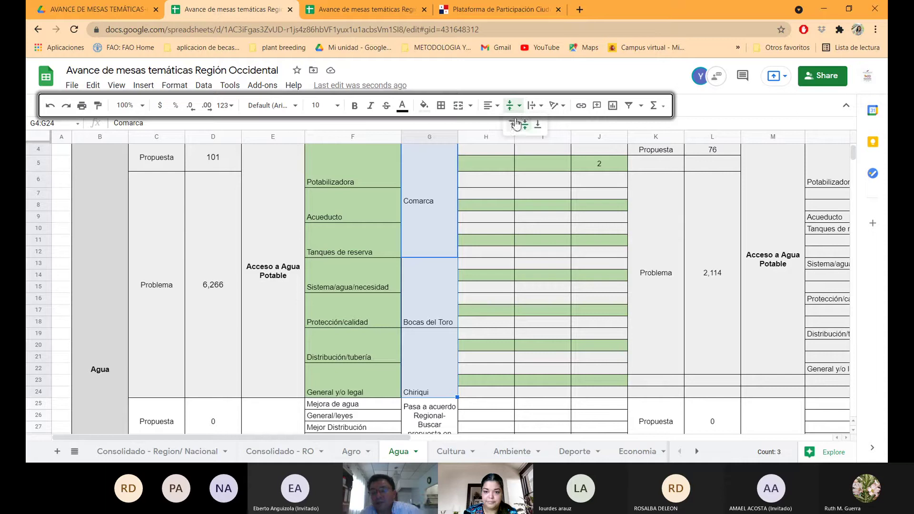
pyautogui.click(525, 126)
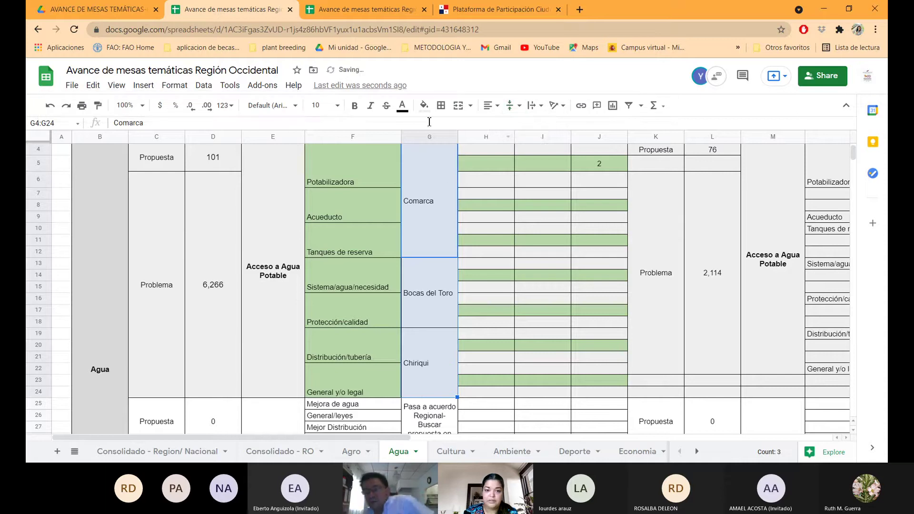
pyautogui.click(355, 106)
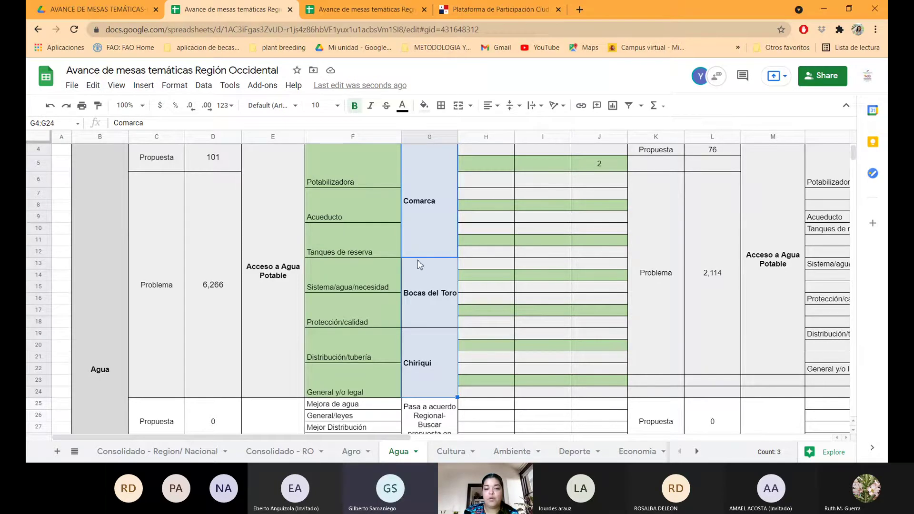
pyautogui.scroll(1, 413, 270)
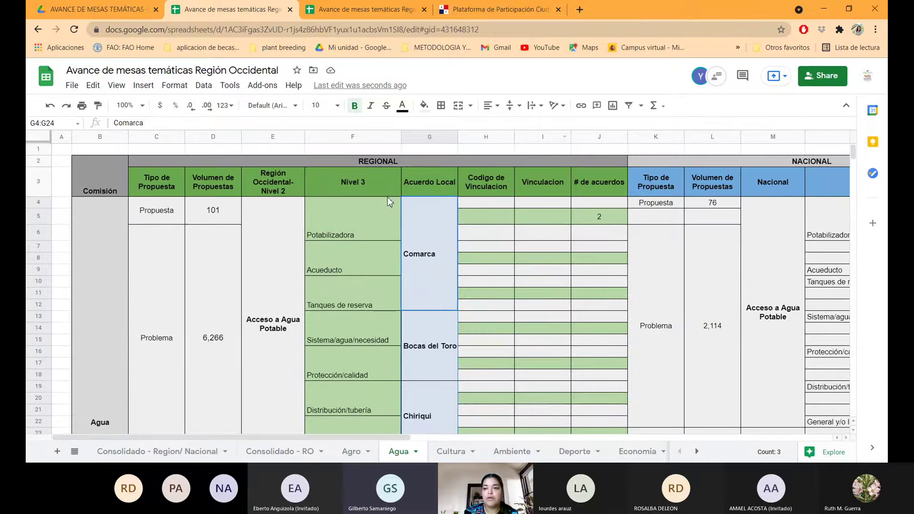
pyautogui.moveTo(362, 233); pyautogui.dragTo(378, 292)
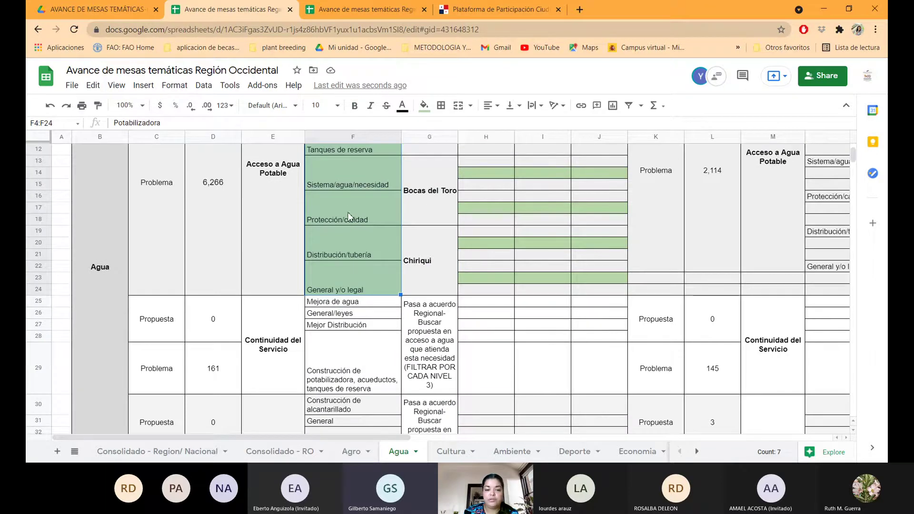
pyautogui.click(376, 271)
pyautogui.scroll(5, 399, 305)
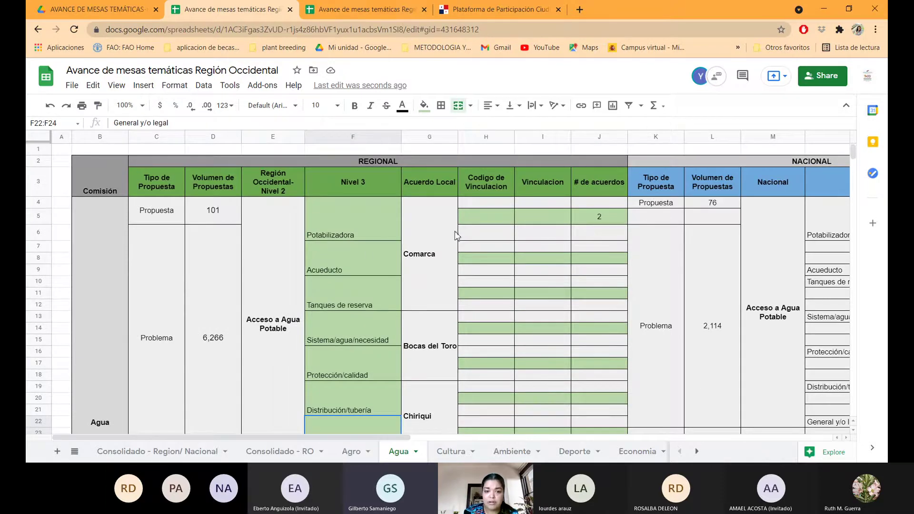
# Wrap the text in the whole Acuerdo Local column G and centre it horizontally
pyautogui.click(434, 137)
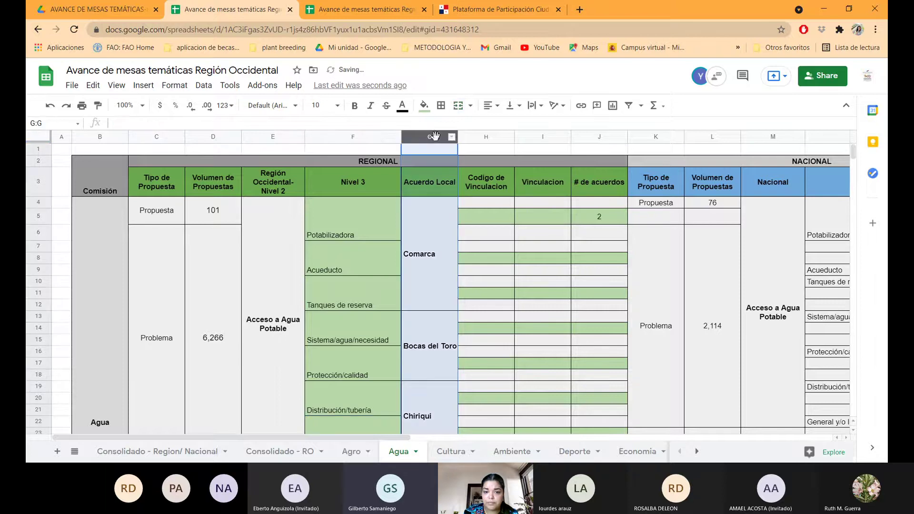
pyautogui.click(520, 108)
pyautogui.click(518, 123)
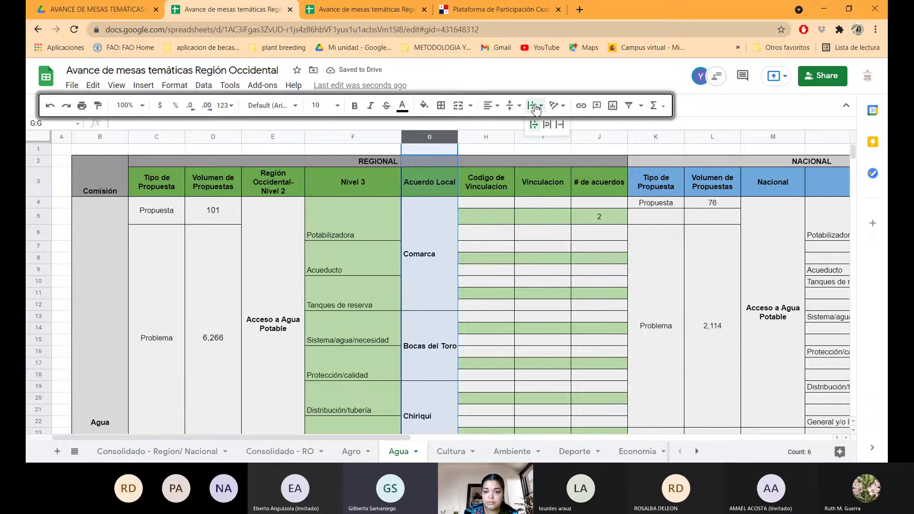
pyautogui.click(533, 105)
pyautogui.click(549, 126)
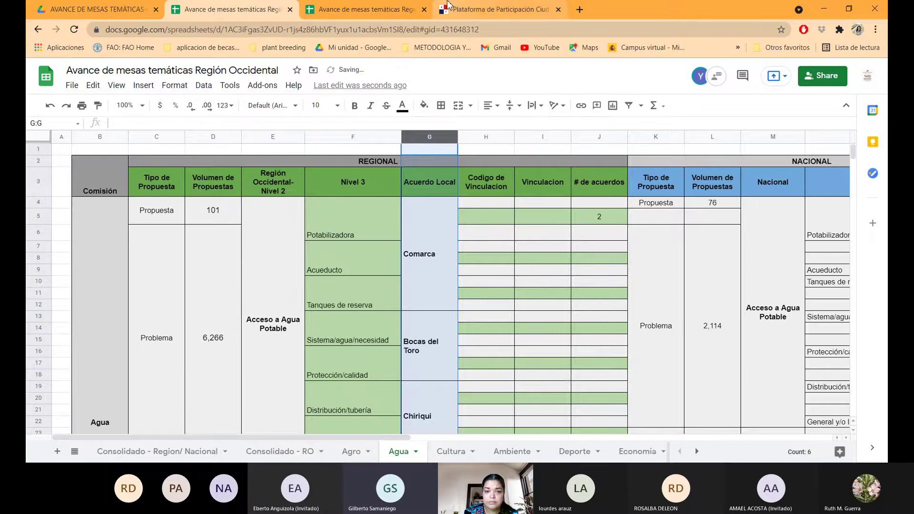
pyautogui.click(498, 108)
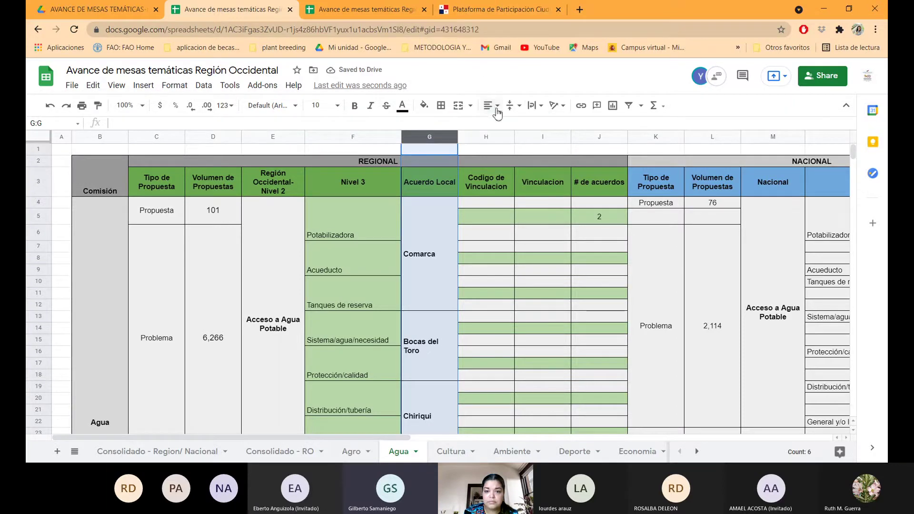
pyautogui.click(503, 125)
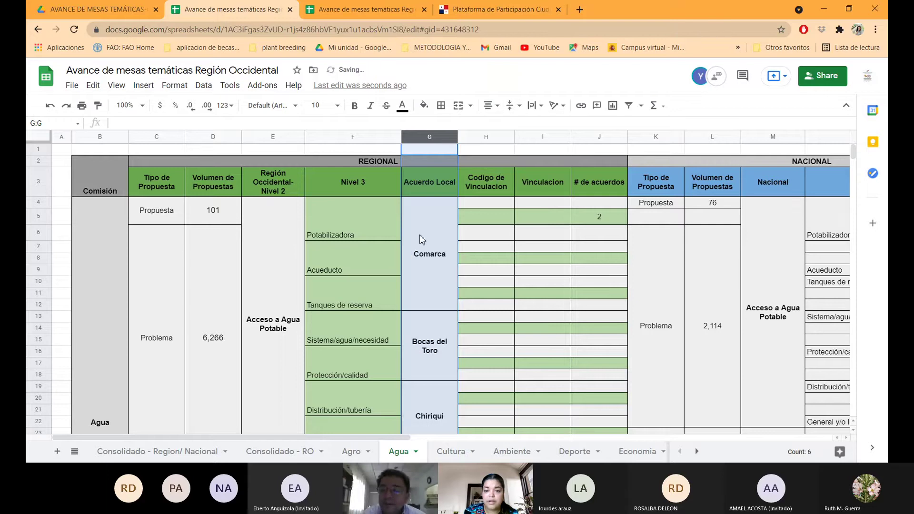
pyautogui.click(426, 252)
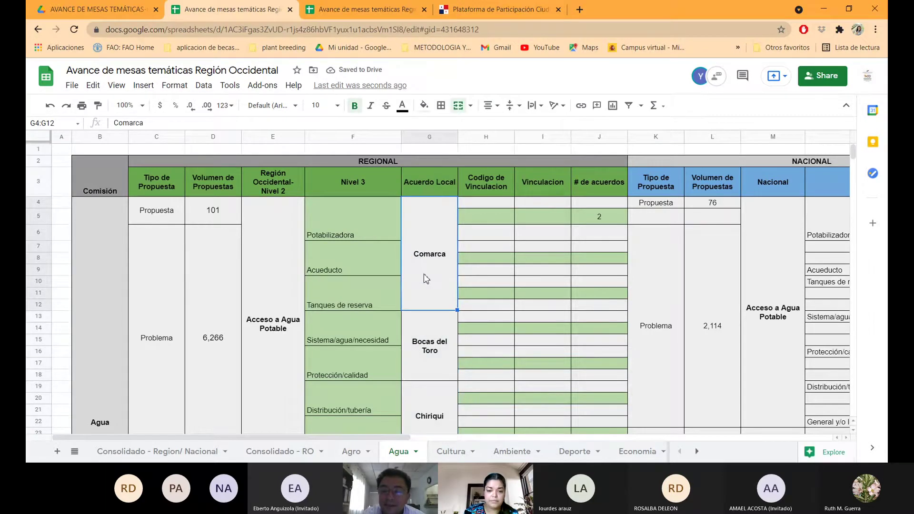
pyautogui.scroll(-2, 430, 284)
pyautogui.scroll(2, 489, 292)
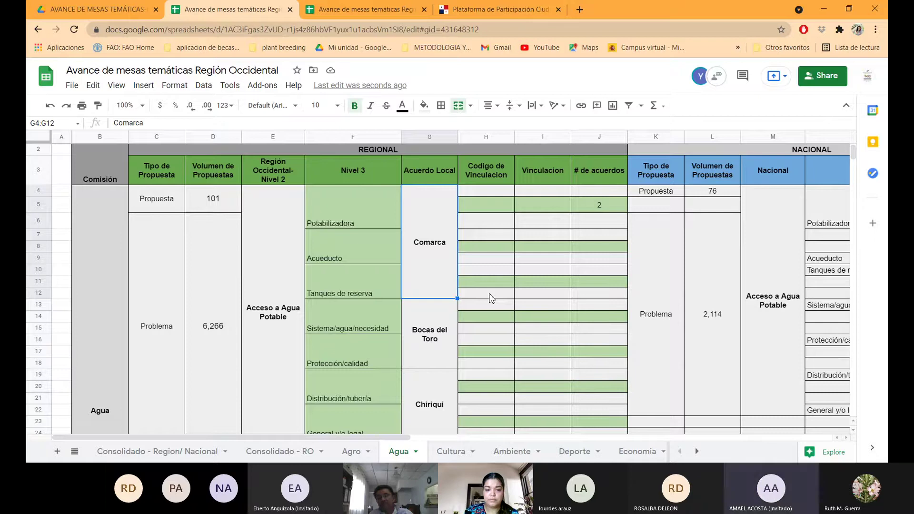
pyautogui.scroll(-2, 492, 299)
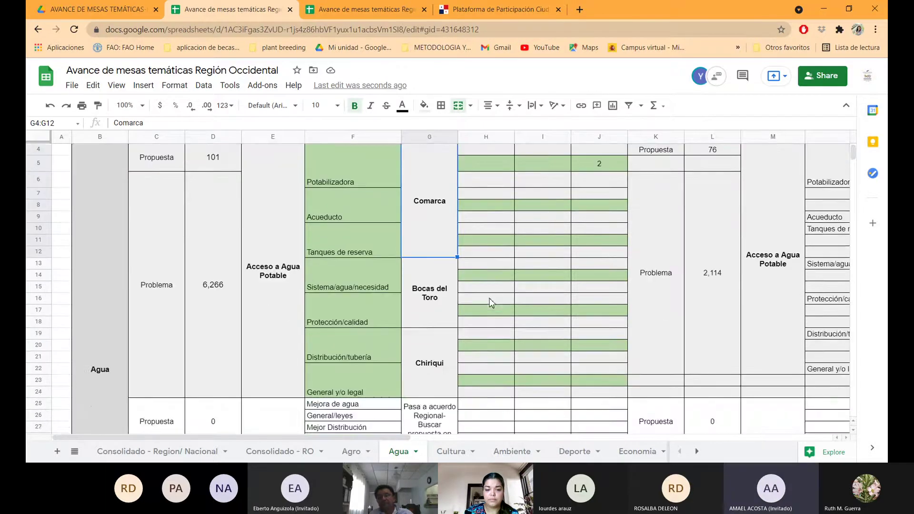
pyautogui.scroll(1, 492, 303)
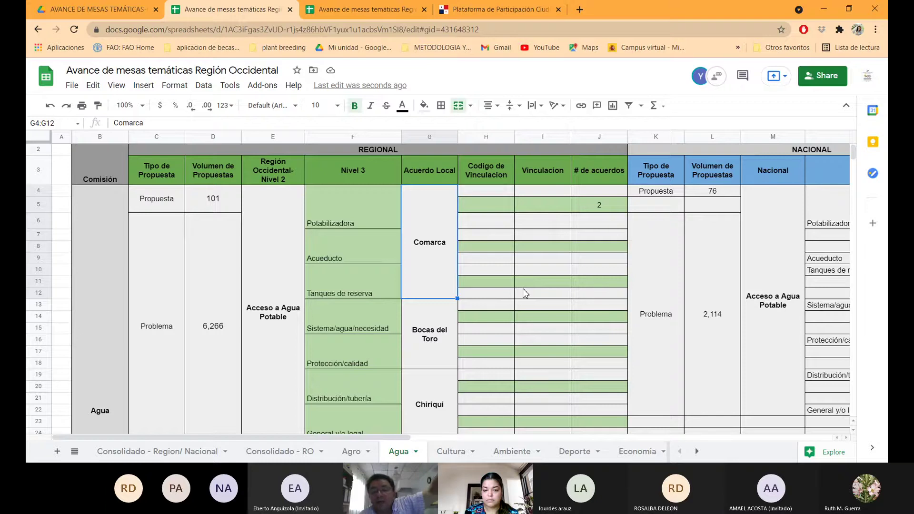
# Undo the formatting, block names, merges and clearing applied to the Acuerdo Local column, restoring the individual province names in G4:G24
pyautogui.click(52, 108)
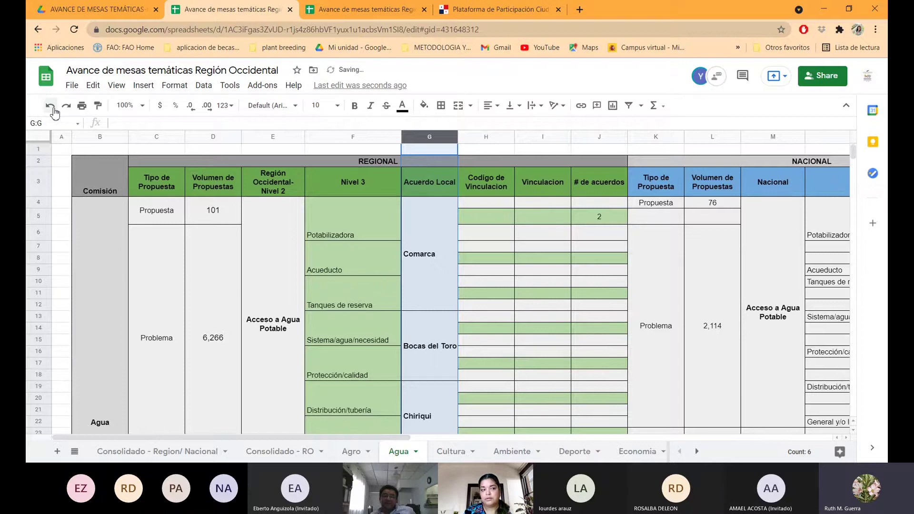
pyautogui.click(51, 109)
pyautogui.click(52, 109)
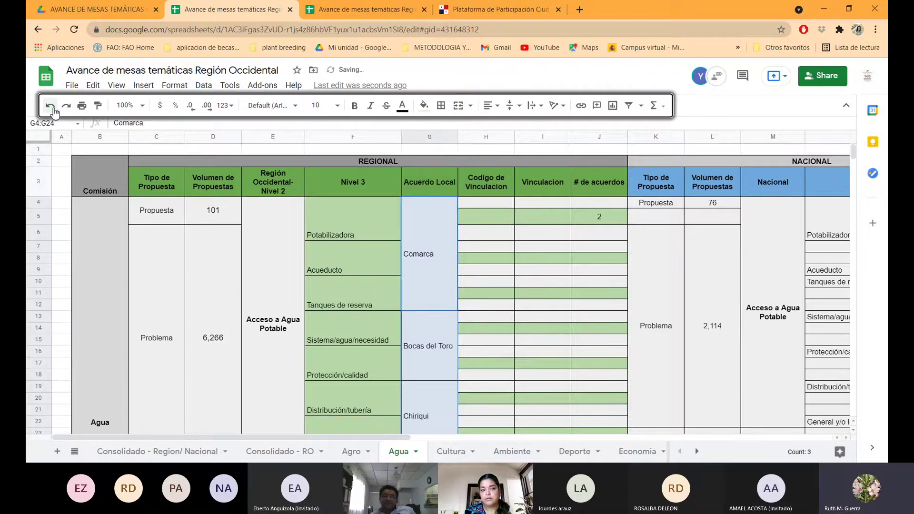
pyautogui.click(51, 108)
pyautogui.click(51, 108)
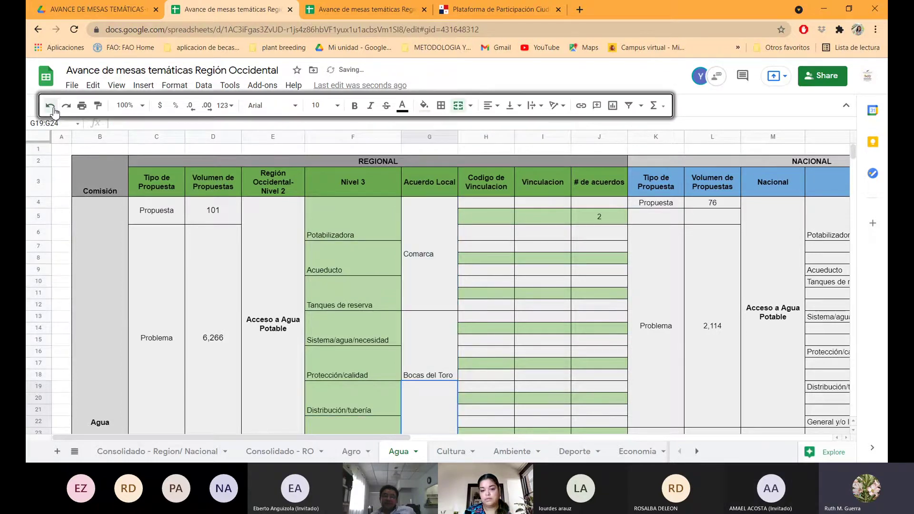
pyautogui.click(52, 109)
pyautogui.click(51, 109)
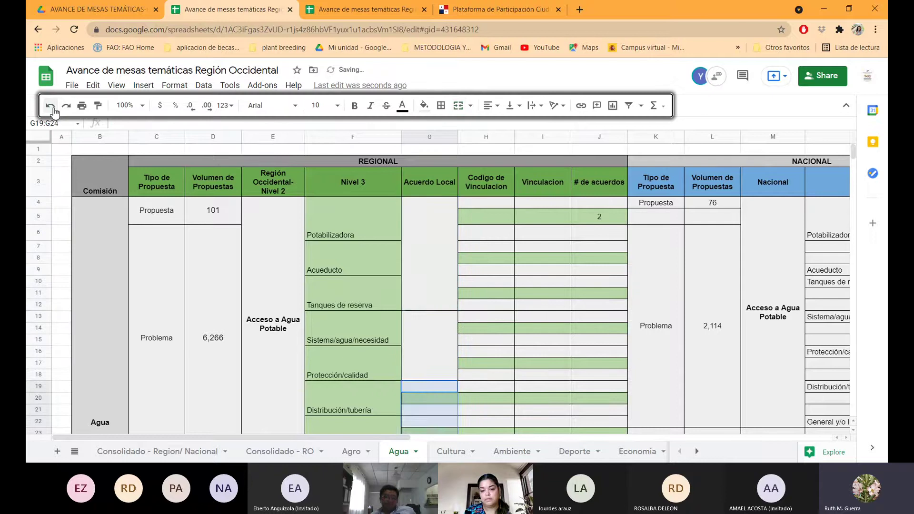
pyautogui.click(51, 109)
pyautogui.click(52, 108)
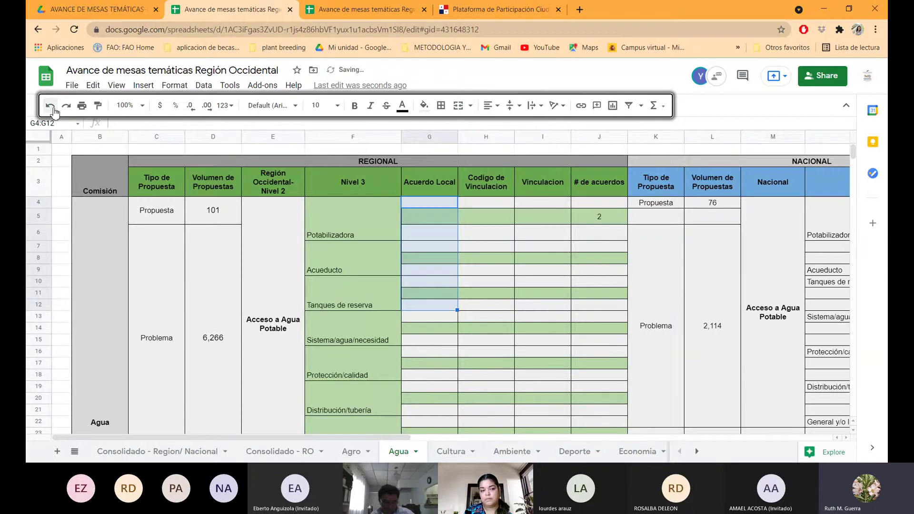
pyautogui.write('Chiriqui Bocas del Toro Comarca Chiriqui Bocas del Toro Comarca Chiriqui Bocas del Toro Comarca Chiriqui Bocas del Toro Comarca Chiriqui Bocas del Toro Comarca Chiriqui Bocas del Toro Comarca Chiriqui Bocas del Toro Comarca')
# Examine the Chiriqui, Bocas del Toro and Comarca rows under each Nivel 3 topic, selecting the Acuerdo Local cells G4:G24
pyautogui.click(399, 246)
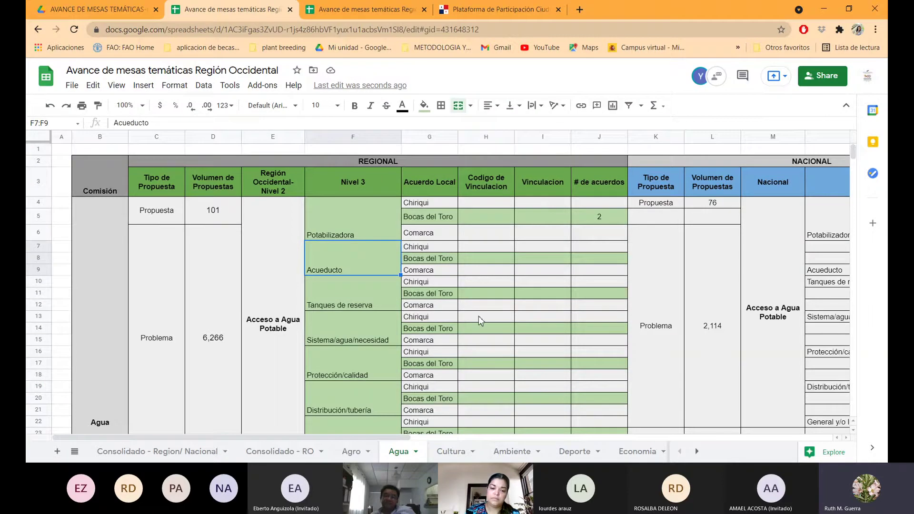
pyautogui.click(420, 317)
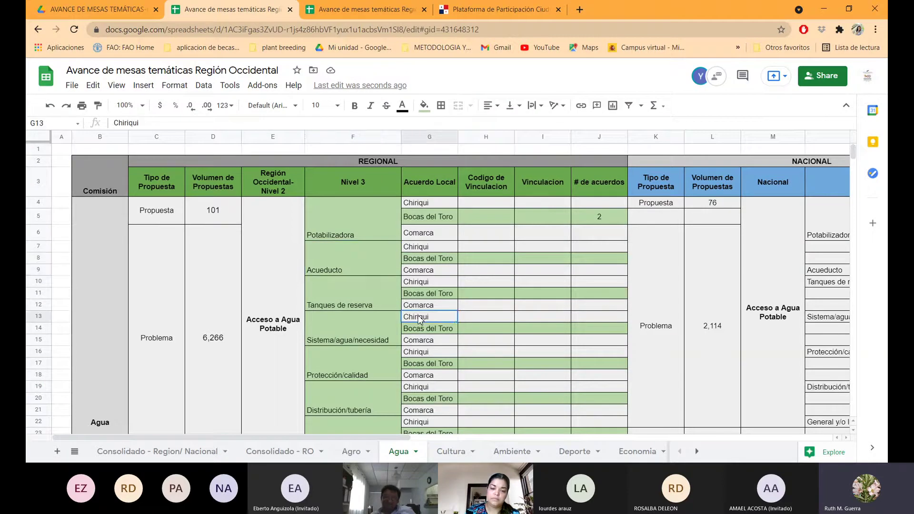
pyautogui.click(508, 313)
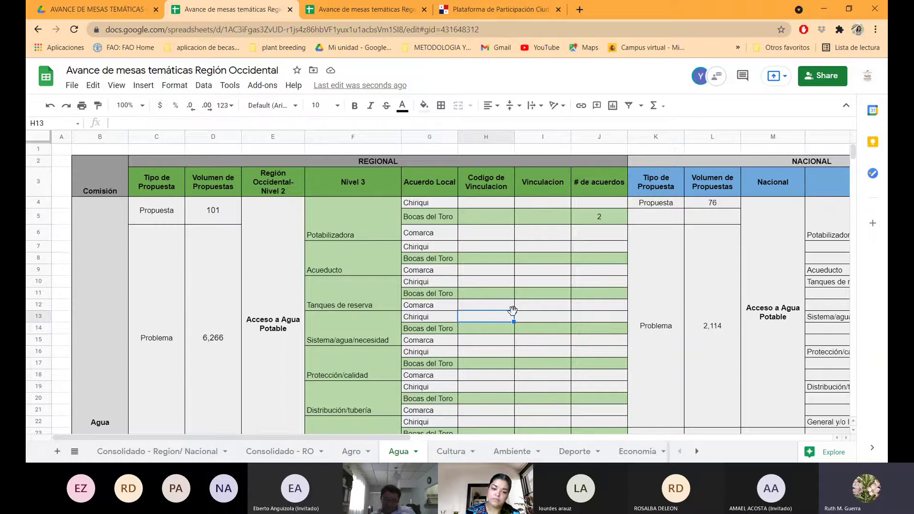
pyautogui.scroll(-2, 513, 310)
pyautogui.scroll(1, 512, 315)
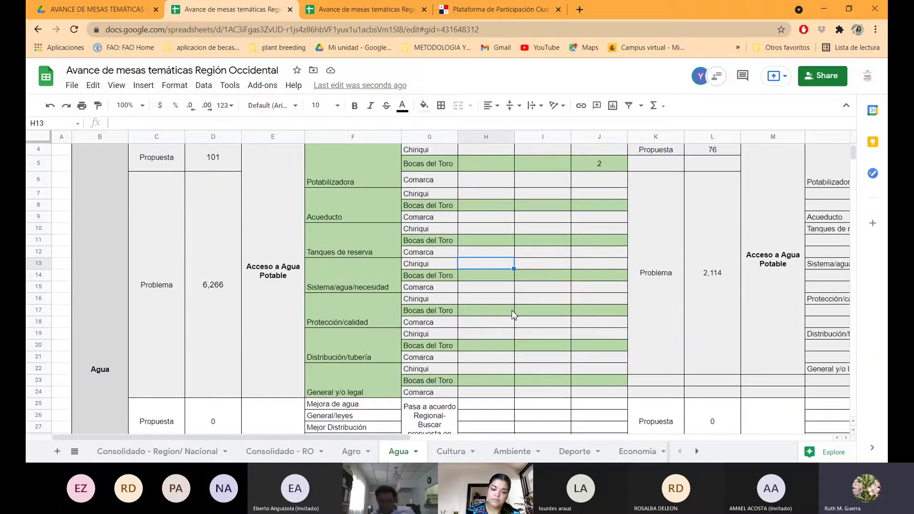
pyautogui.scroll(1, 513, 312)
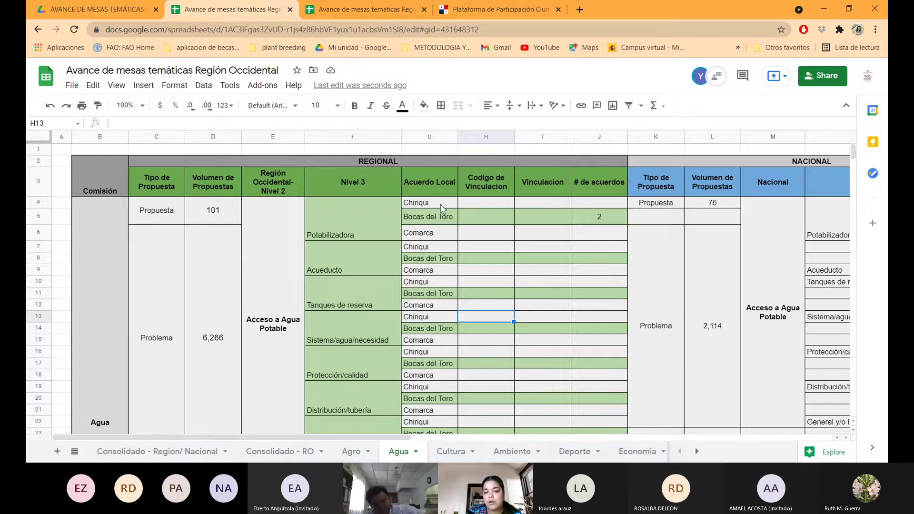
pyautogui.moveTo(436, 204); pyautogui.dragTo(435, 429)
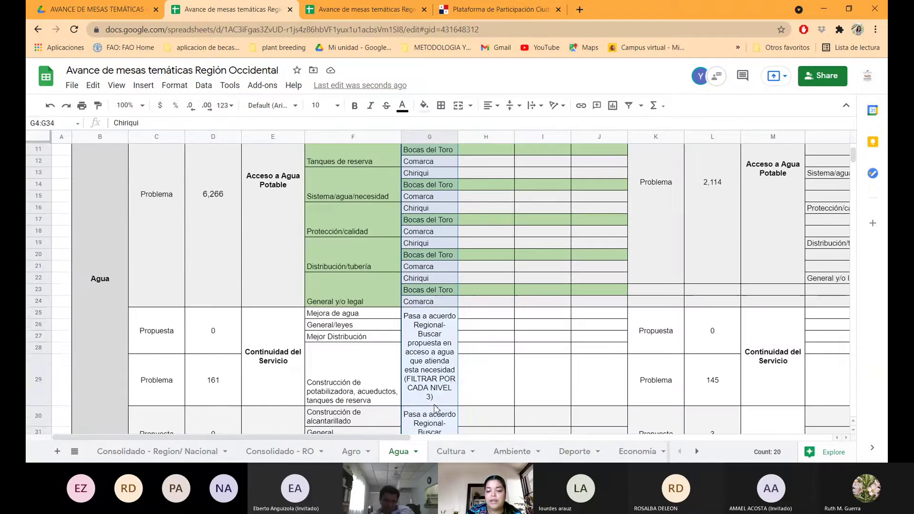
pyautogui.moveTo(443, 301); pyautogui.dragTo(443, 302)
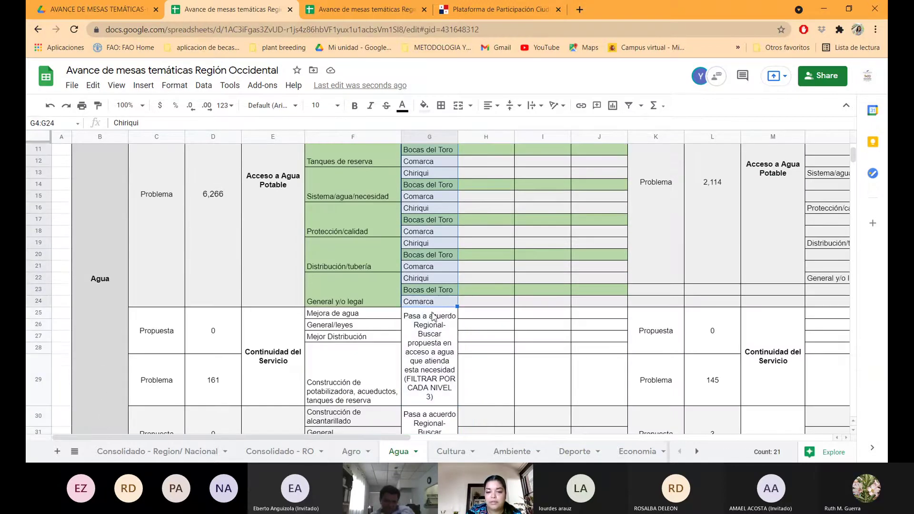
pyautogui.scroll(3, 435, 317)
pyautogui.scroll(1, 434, 339)
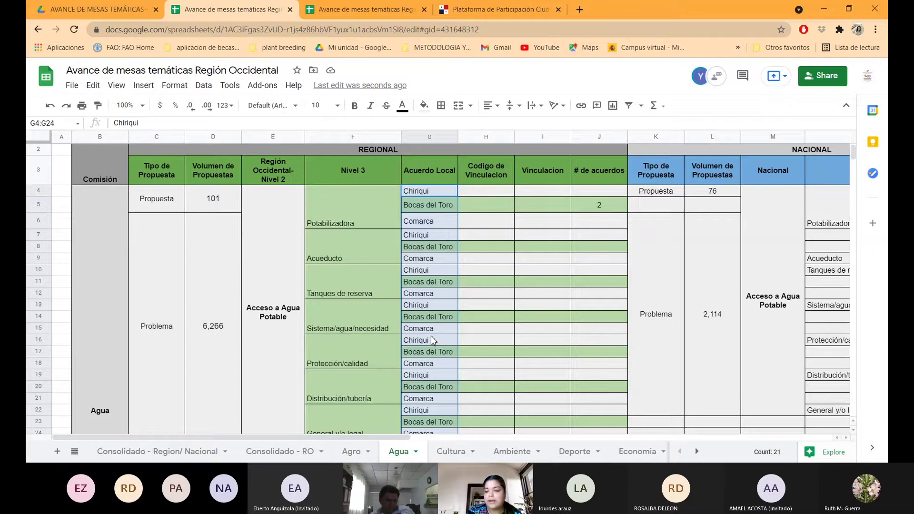
pyautogui.click(475, 306)
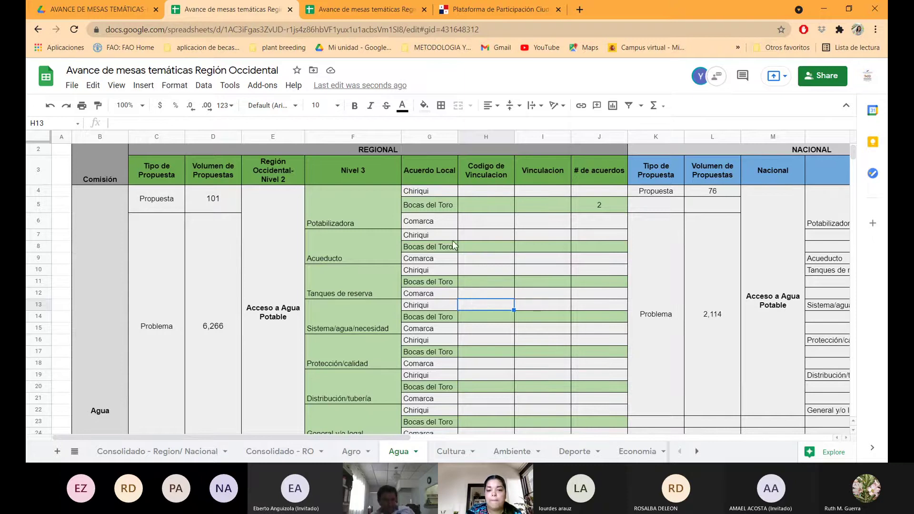
pyautogui.click(447, 192)
pyautogui.moveTo(447, 193); pyautogui.dragTo(444, 304)
pyautogui.scroll(3, 444, 304)
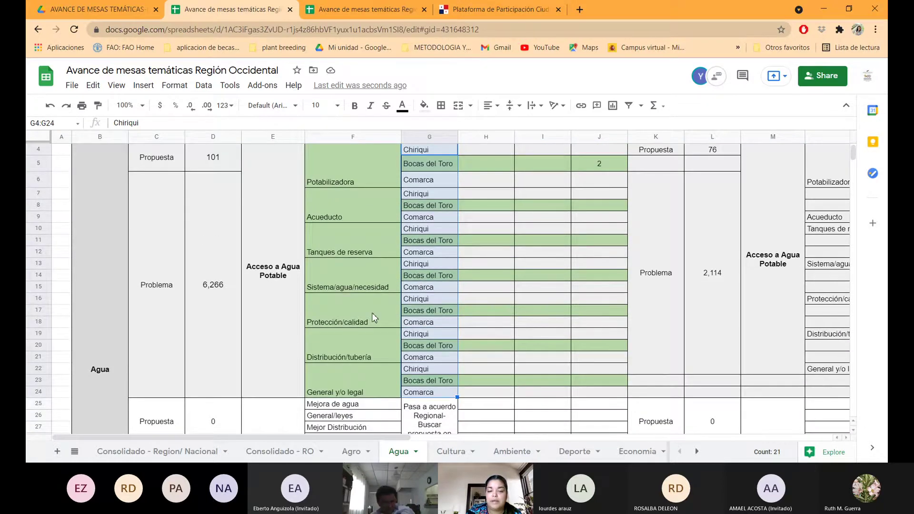
pyautogui.scroll(1, 372, 312)
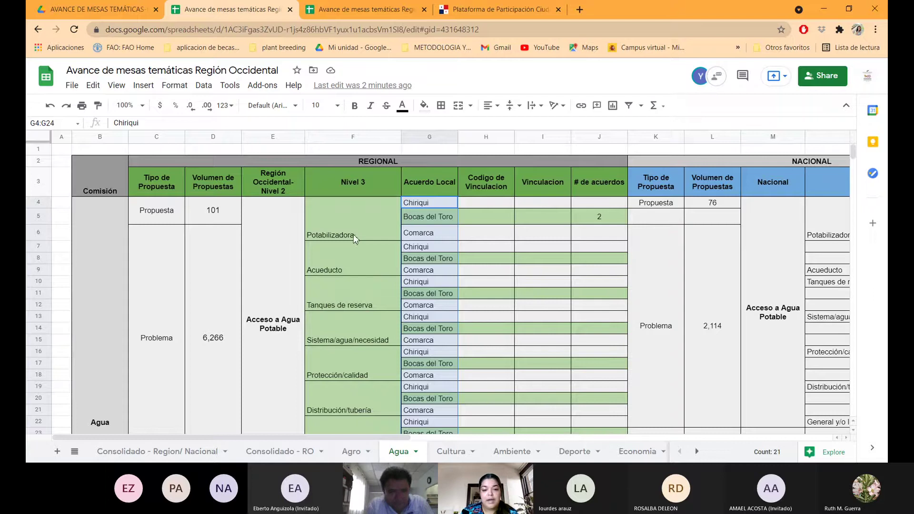
pyautogui.click(419, 203)
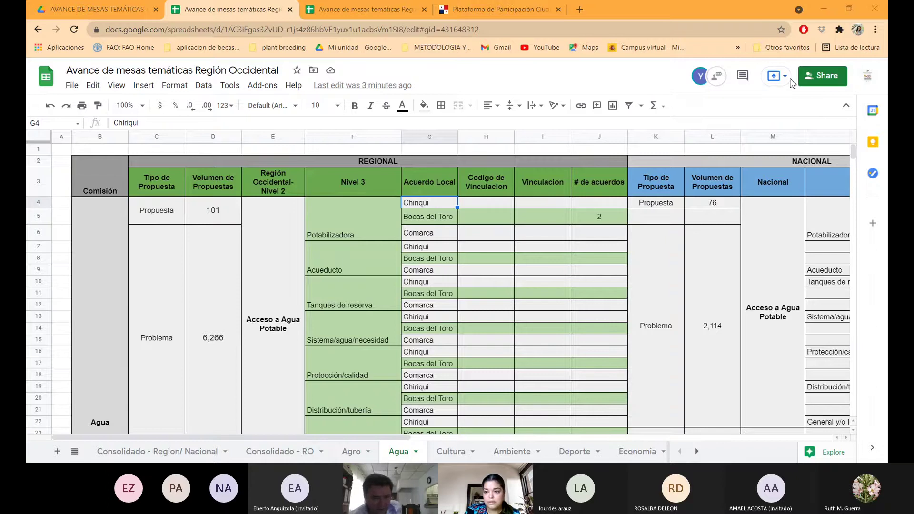
pyautogui.click(452, 257)
pyautogui.moveTo(429, 202); pyautogui.dragTo(441, 173)
pyautogui.scroll(4, 431, 262)
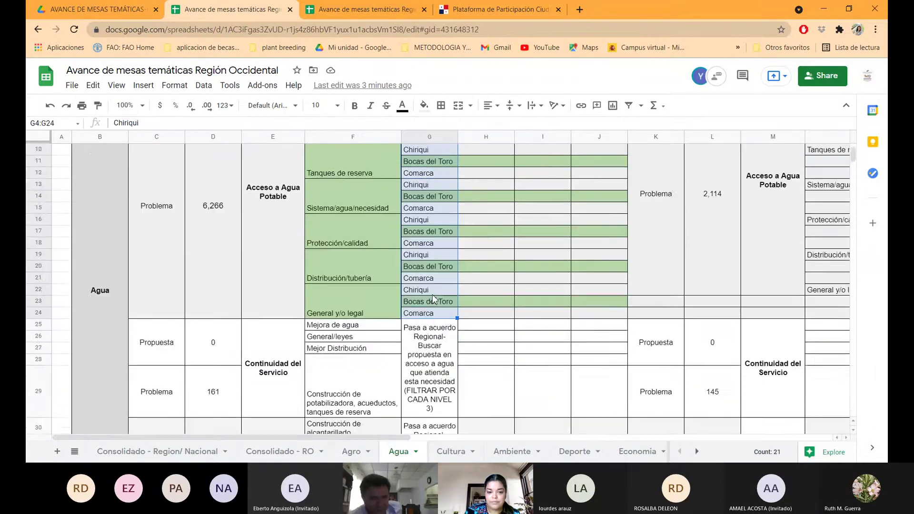
pyautogui.scroll(3, 459, 359)
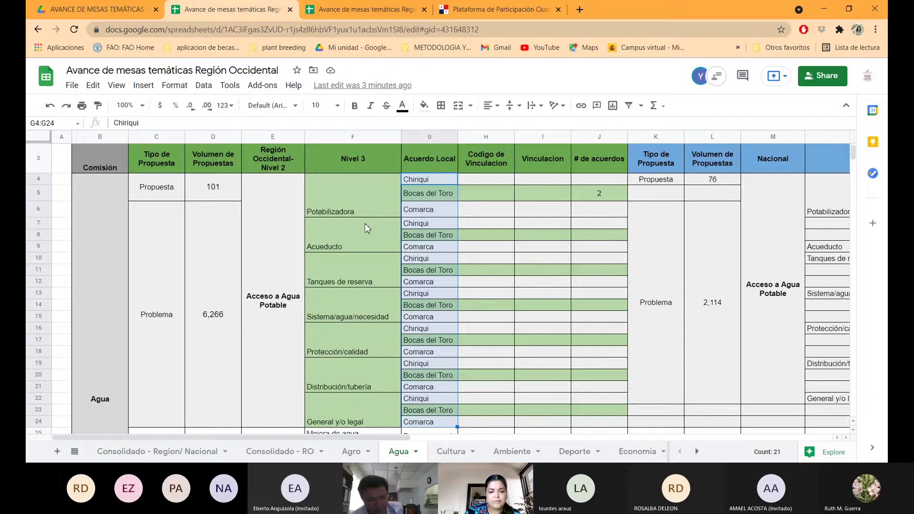
# Append ", Tanques de reserva" to the Distribución/tubería topic in F19:F21 and clear the separate Tanques de reserva topic in F10:F12
pyautogui.scroll(-1, 368, 309)
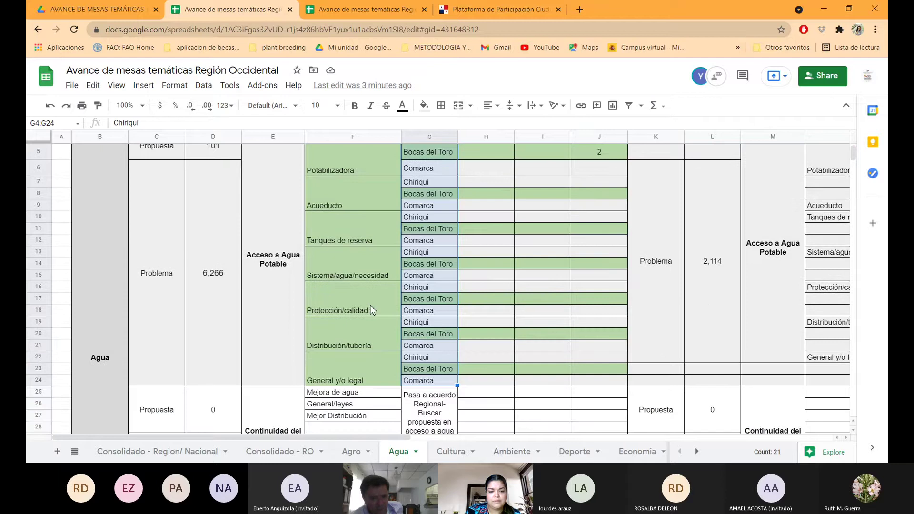
pyautogui.click(362, 344)
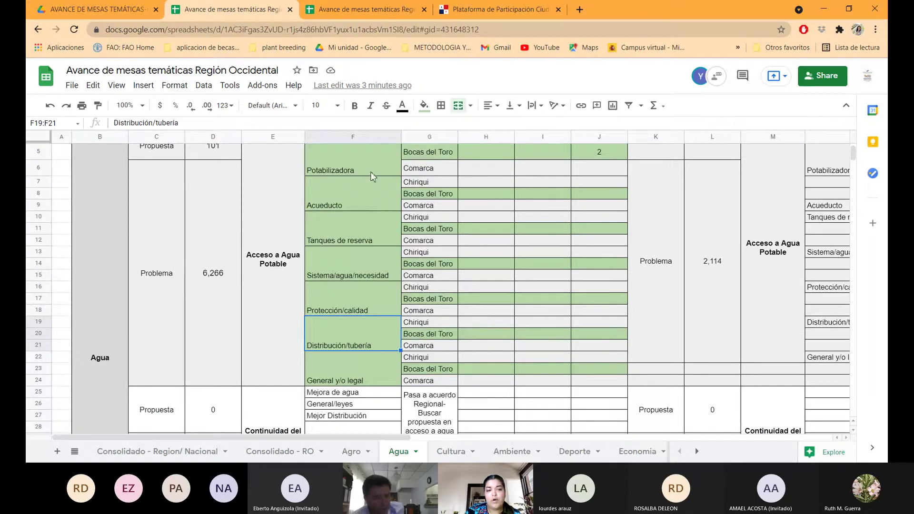
pyautogui.click(193, 125)
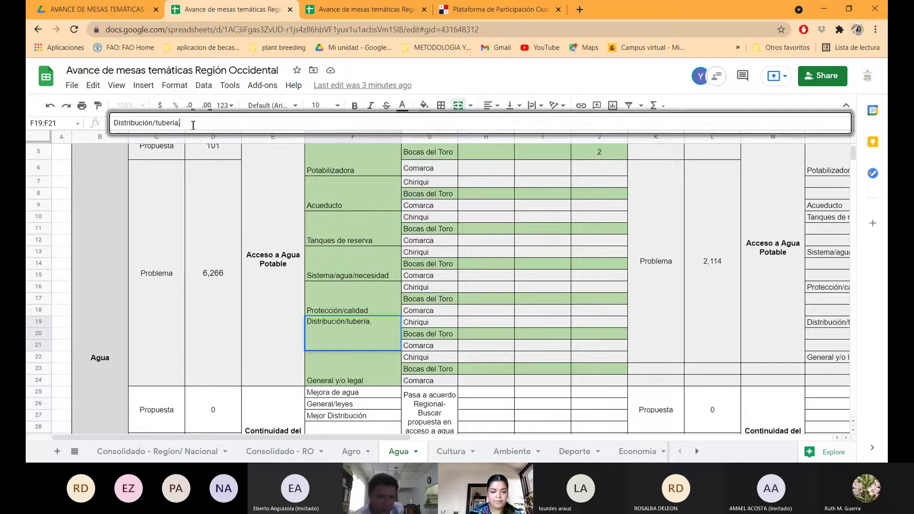
pyautogui.write(',')
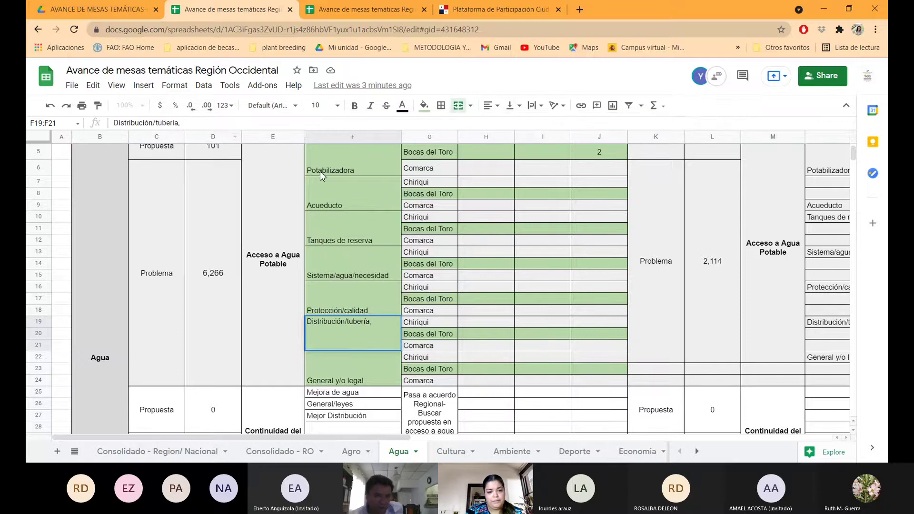
pyautogui.write(' Tanqu')
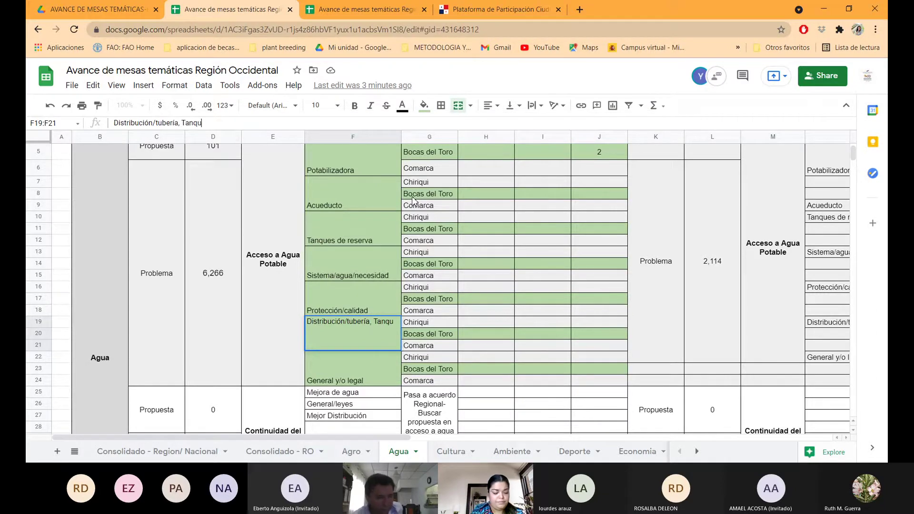
pyautogui.write('es de res')
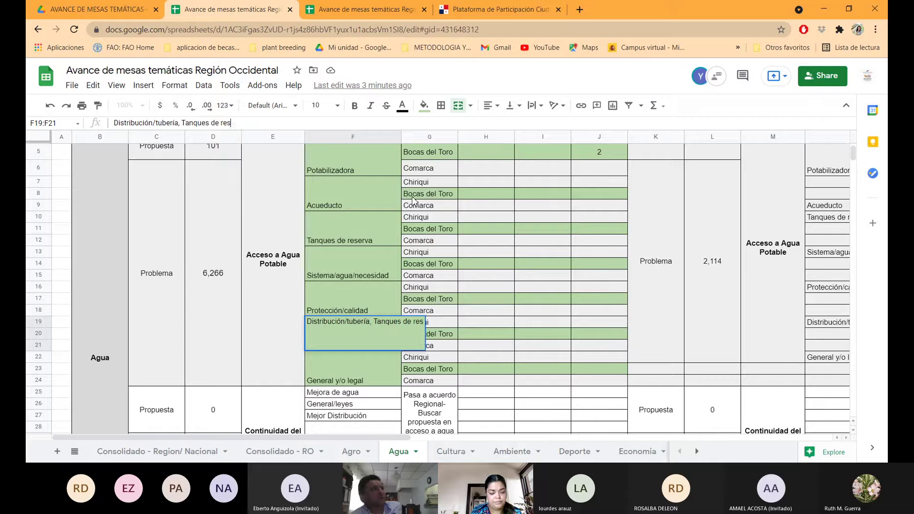
pyautogui.write('erva')
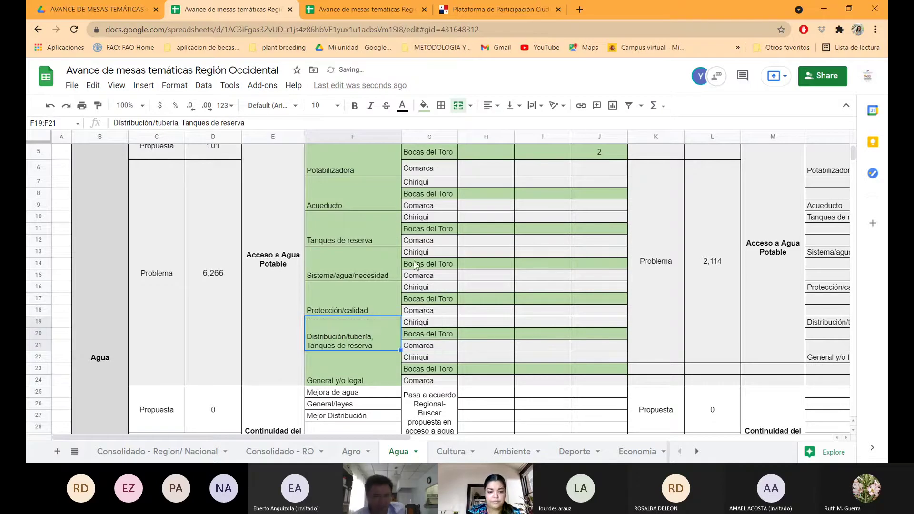
pyautogui.click(333, 227)
pyautogui.press('Delete')
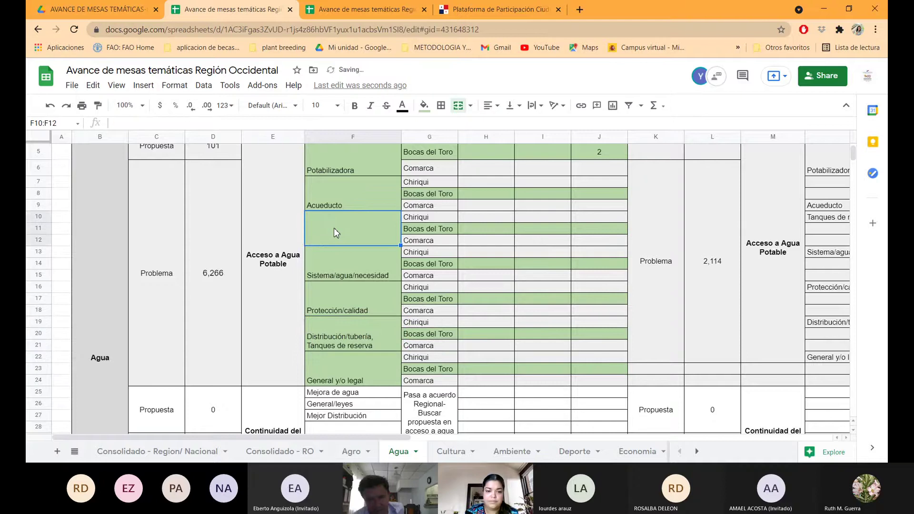
# Append ", Acueducto" to the Potabilizadora topic in the merged cell F4:F6
pyautogui.scroll(1, 334, 266)
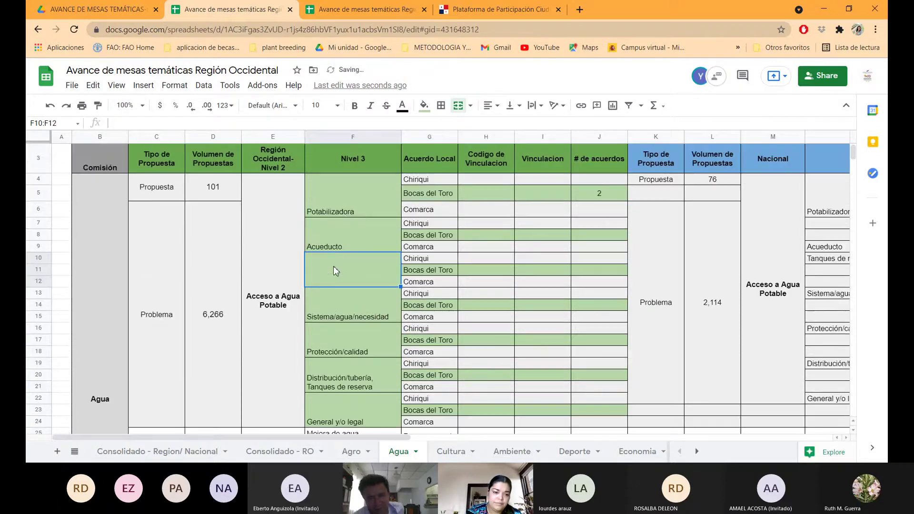
pyautogui.click(342, 205)
pyautogui.click(182, 120)
pyautogui.write(',')
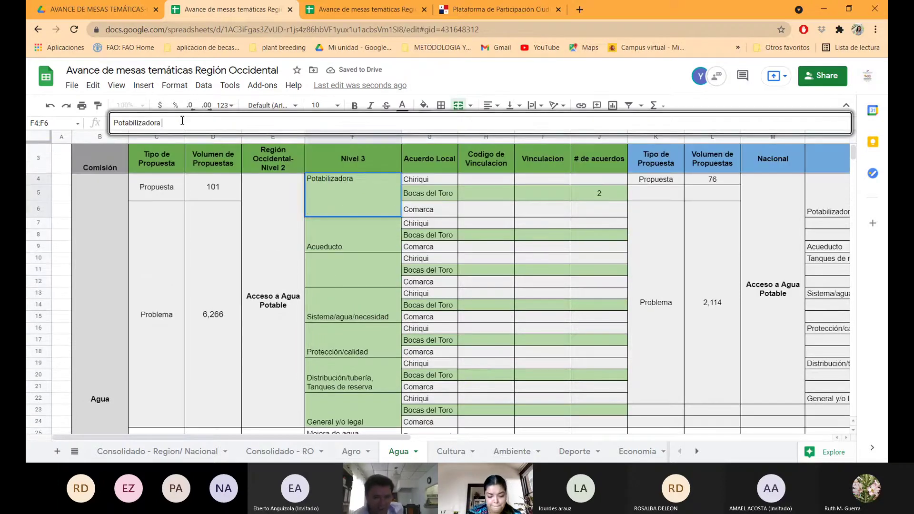
pyautogui.press('Return')
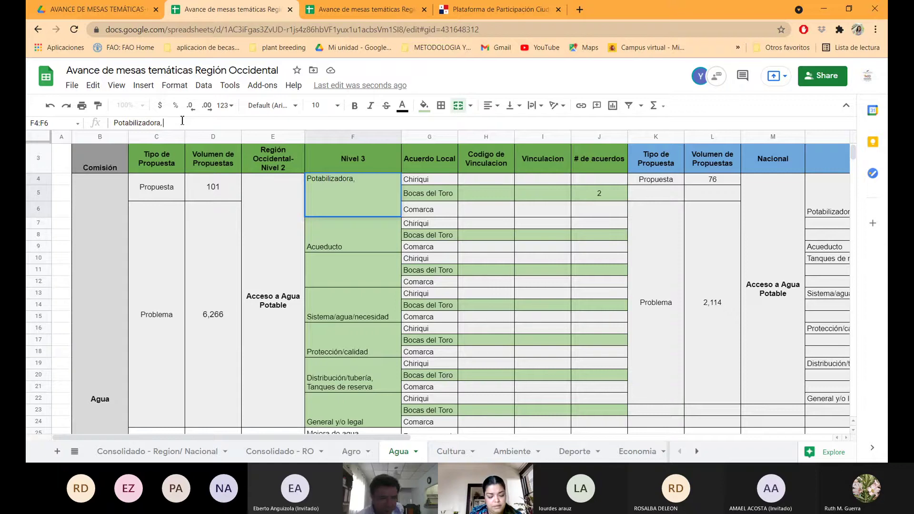
pyautogui.write('Acueducto')
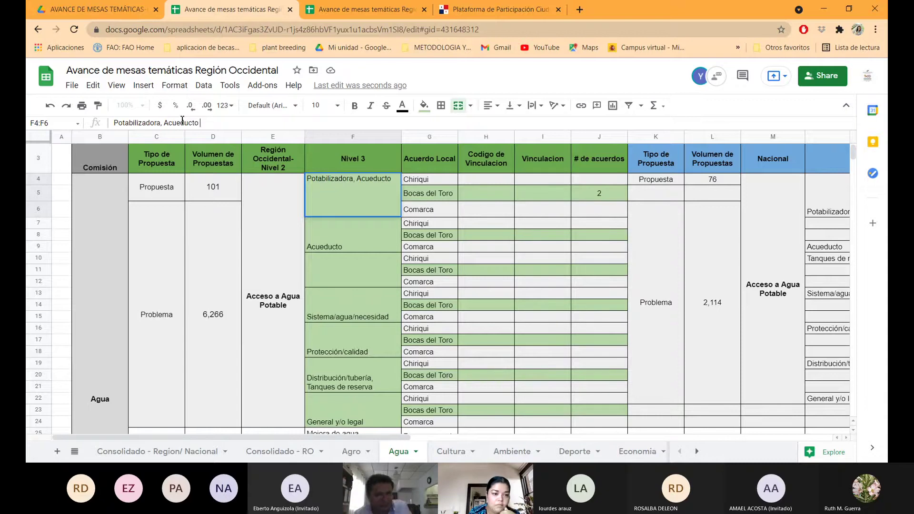
# Remove the added ", Acueducto" from the F4:F6 topic, leaving only Potabilizadora
pyautogui.press('BackSpace')
pyautogui.press('BackSpace')
pyautogui.press('BackSpace')
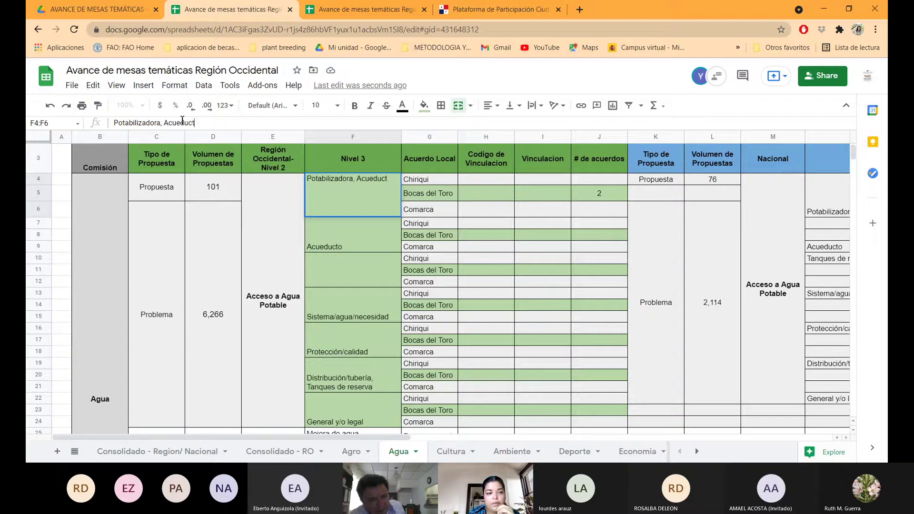
pyautogui.press('BackSpace')
pyautogui.press('BackSpace')
pyautogui.press('BackSpace')
pyautogui.press('BackSpace')
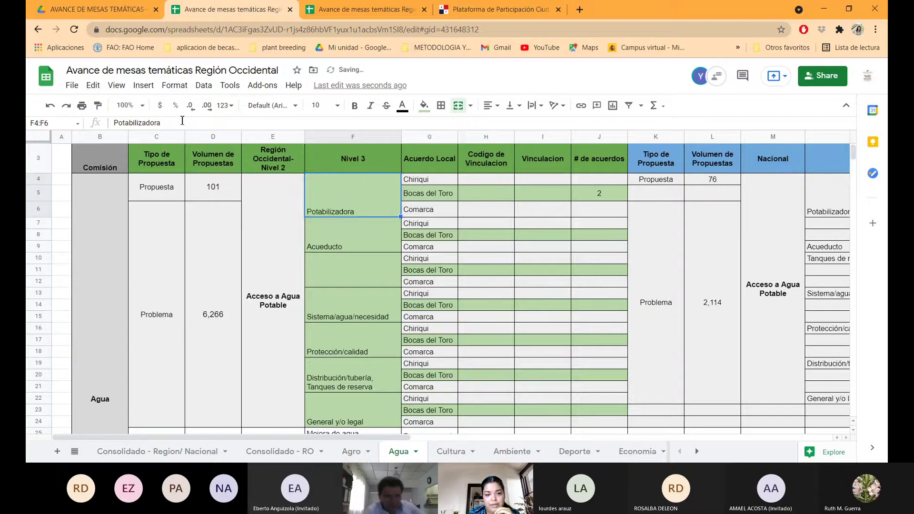
pyautogui.press('Return')
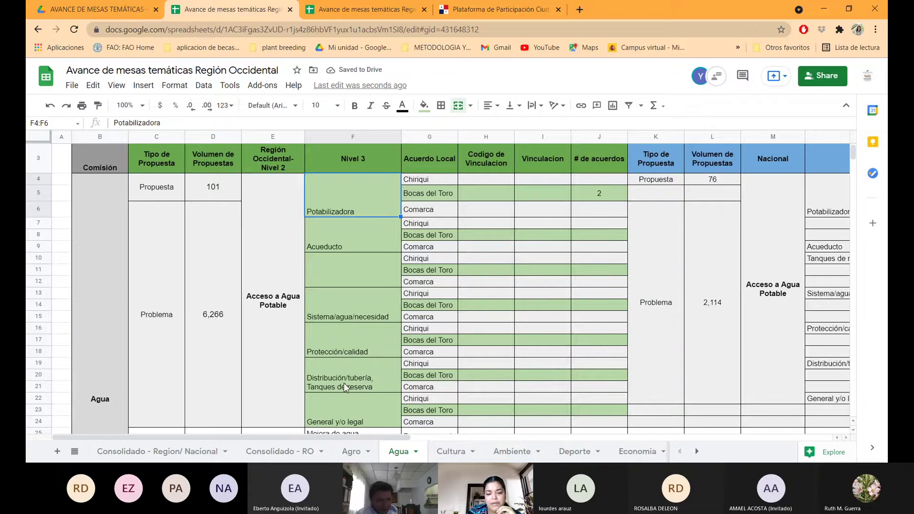
# Copy "Tanques de reserva" out of the combined topic in F19:F21 and delete that text from the cell
pyautogui.click(344, 383)
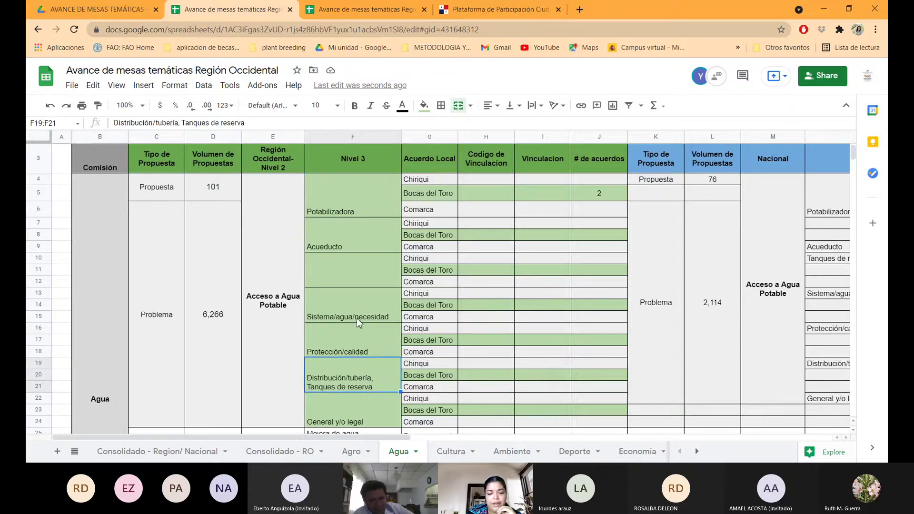
pyautogui.scroll(-2, 356, 318)
pyautogui.scroll(1, 358, 332)
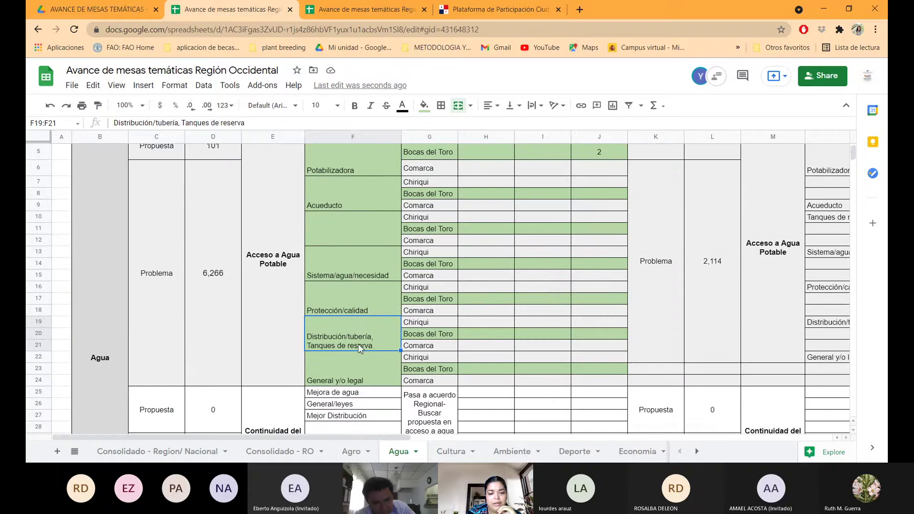
pyautogui.click(181, 123)
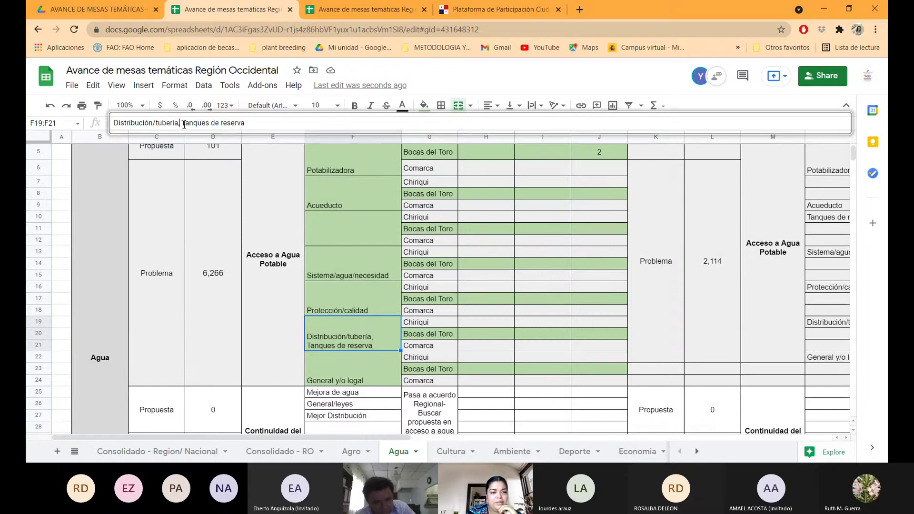
pyautogui.moveTo(181, 123); pyautogui.dragTo(246, 123)
pyautogui.hotkey('ctrl', 'c')
pyautogui.rightClick(231, 125)
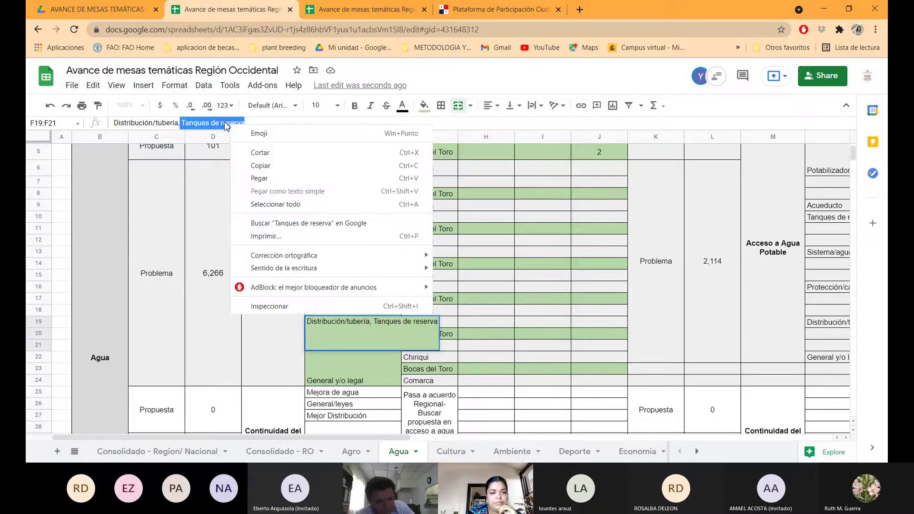
pyautogui.click(269, 166)
pyautogui.press('BackSpace')
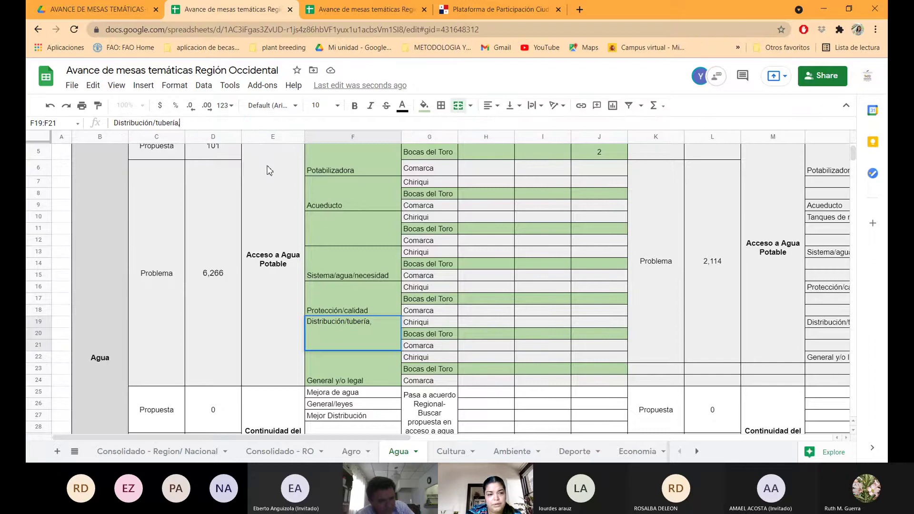
# Try to paste "Tanques de reserva" into the blank merged cell F10:F12, and undo the paste
pyautogui.click(333, 225)
pyautogui.rightClick(332, 224)
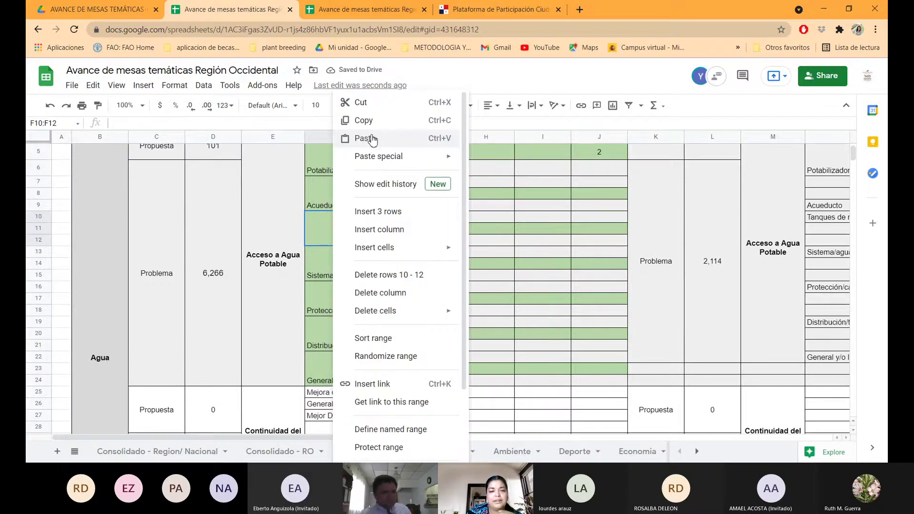
pyautogui.hotkey('ctrl', 'v')
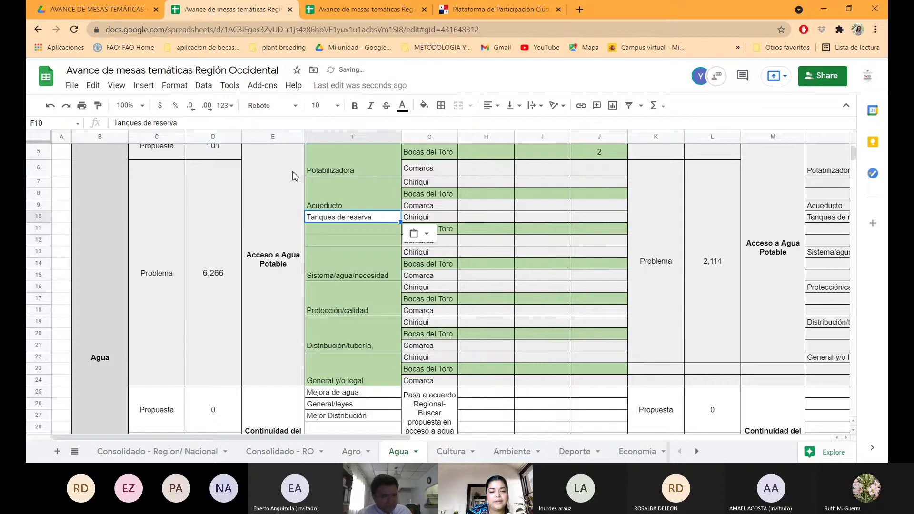
pyautogui.click(49, 107)
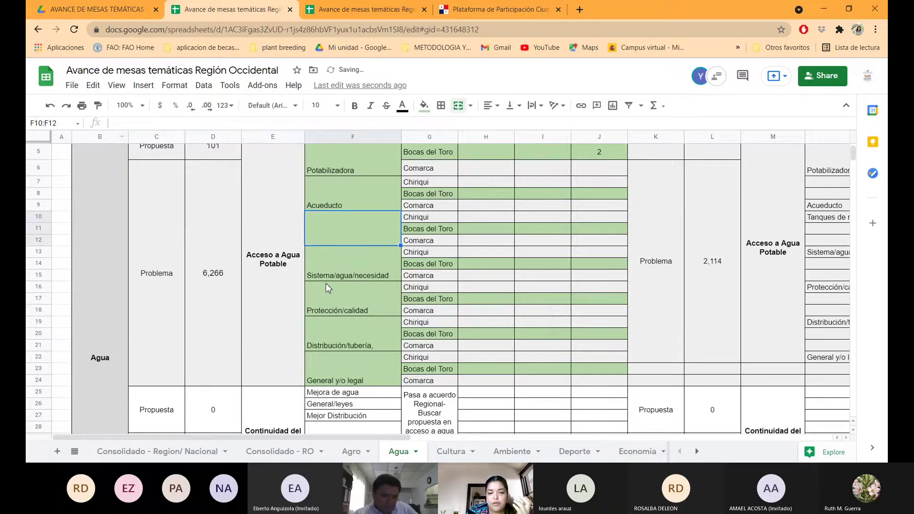
# Review the Nivel 3 topics under Acceso a Agua Potable, selecting F4:F24 and the Acueducto topic
pyautogui.scroll(2, 326, 283)
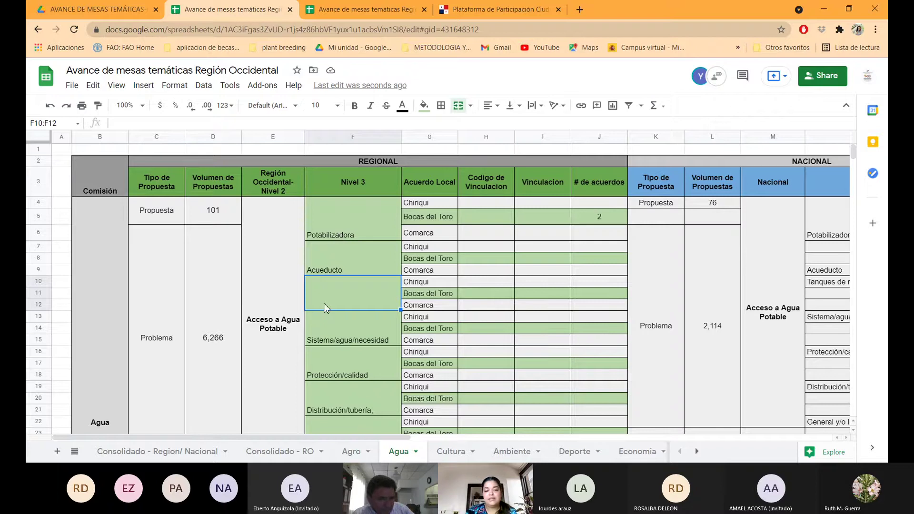
pyautogui.scroll(-3, 342, 390)
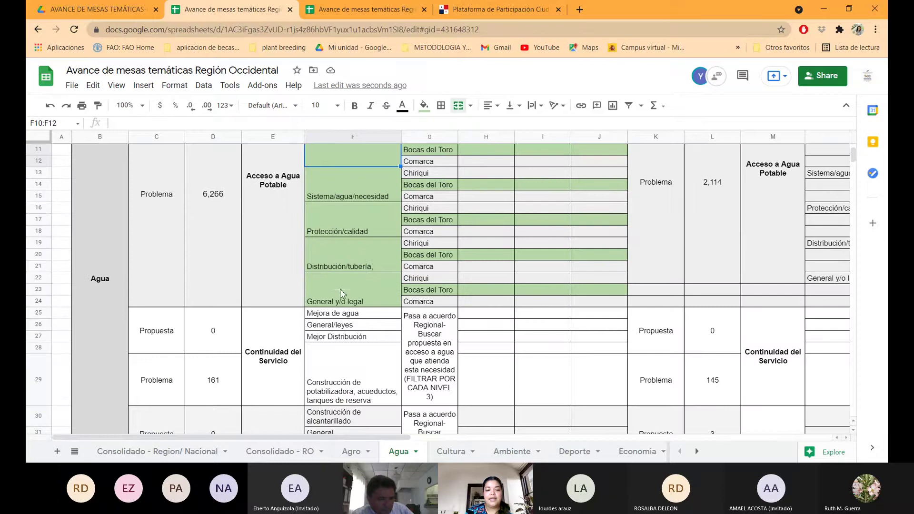
pyautogui.click(352, 299)
pyautogui.moveTo(353, 299); pyautogui.dragTo(353, 204)
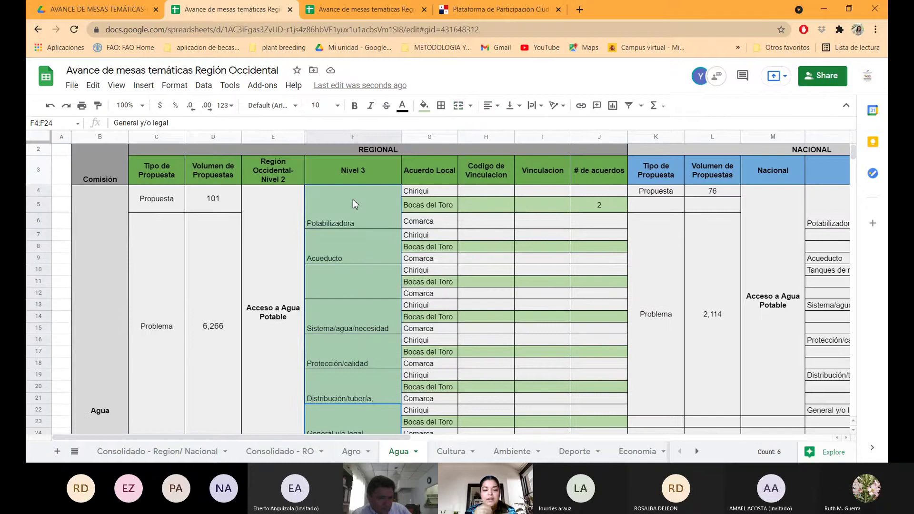
pyautogui.click(356, 238)
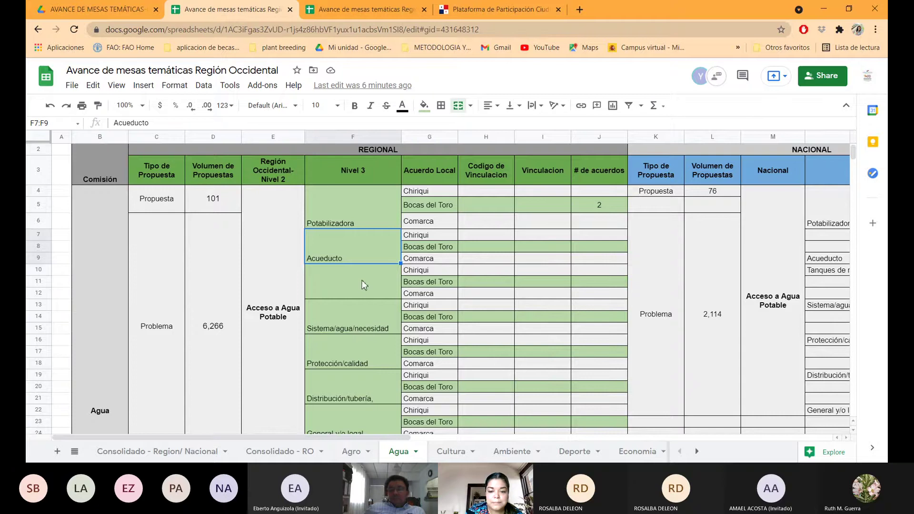
# Undo the Nivel 3 topic edits, restoring Tanques de reserva in F10:F12 and Distribución/tubería in F19:F21
pyautogui.click(50, 107)
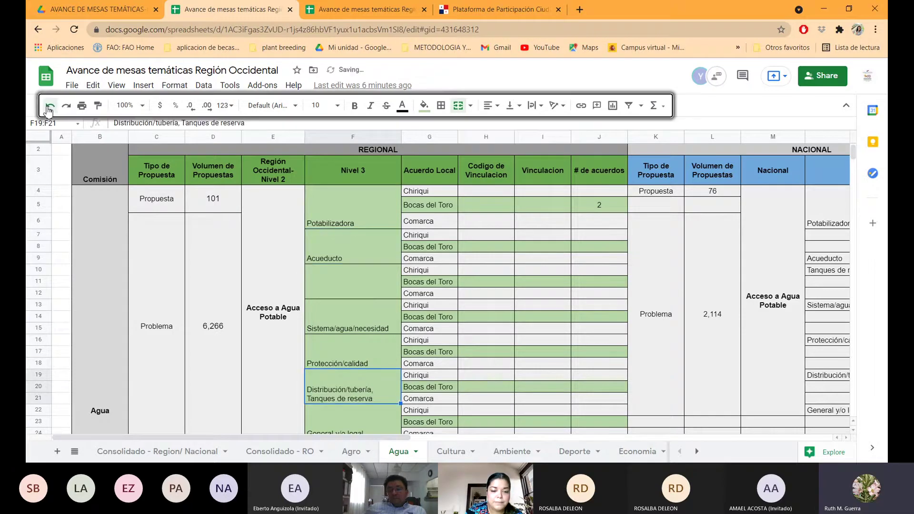
pyautogui.click(49, 106)
pyautogui.click(49, 107)
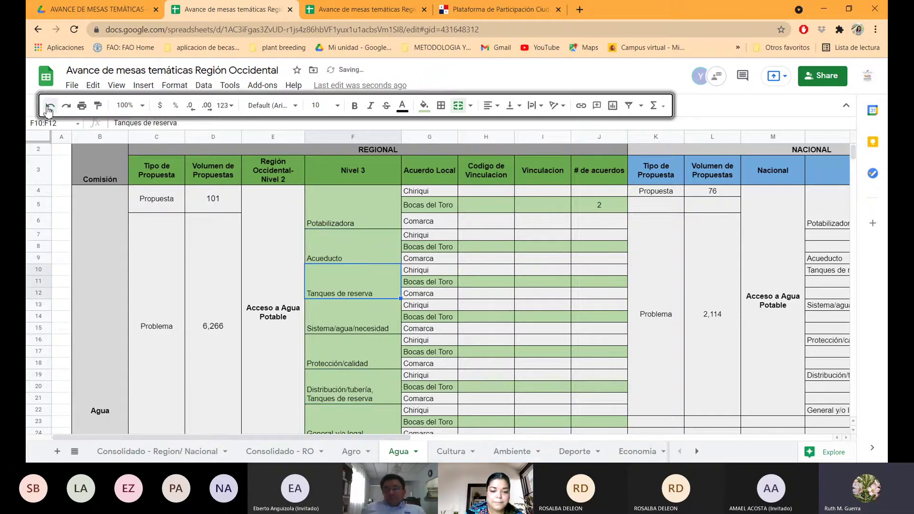
pyautogui.click(49, 106)
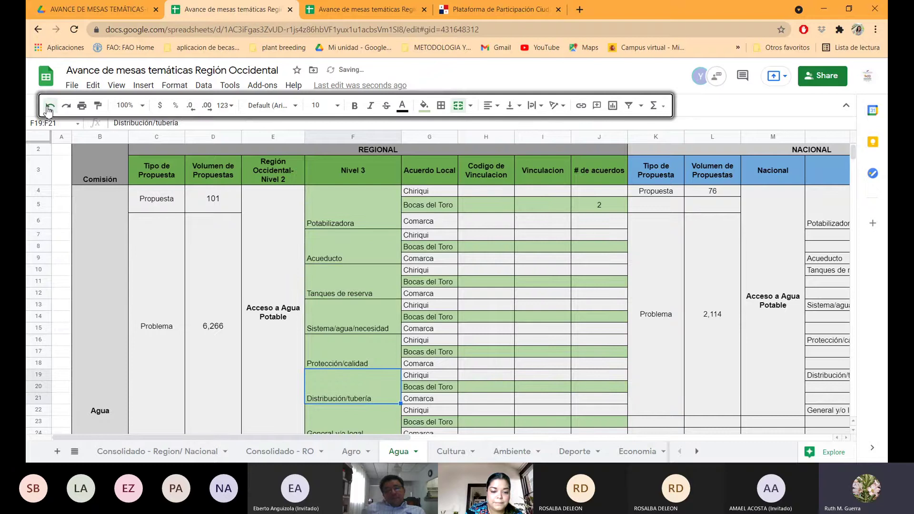
pyautogui.scroll(-3, 336, 403)
pyautogui.scroll(2, 336, 400)
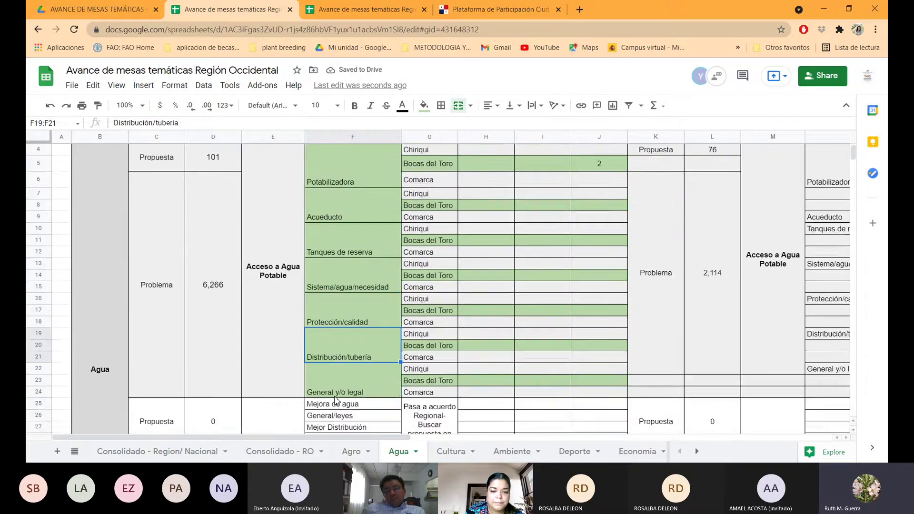
pyautogui.scroll(2, 336, 400)
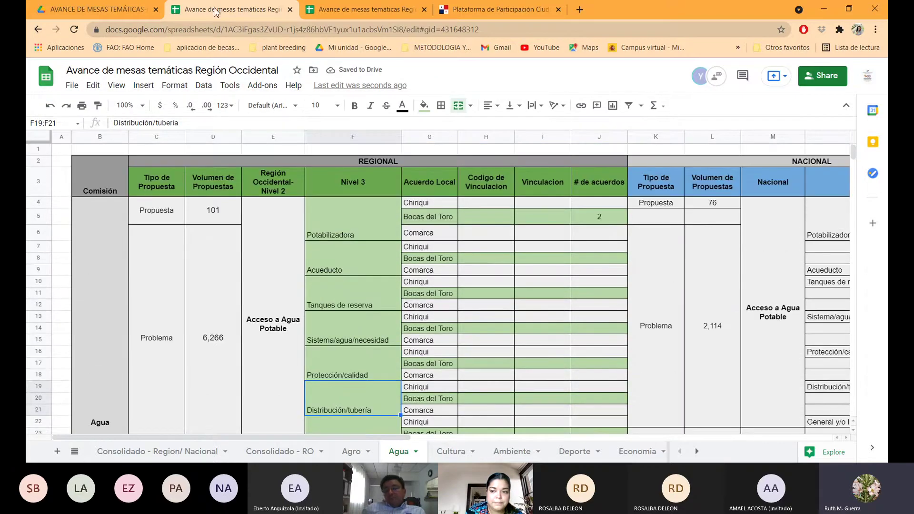